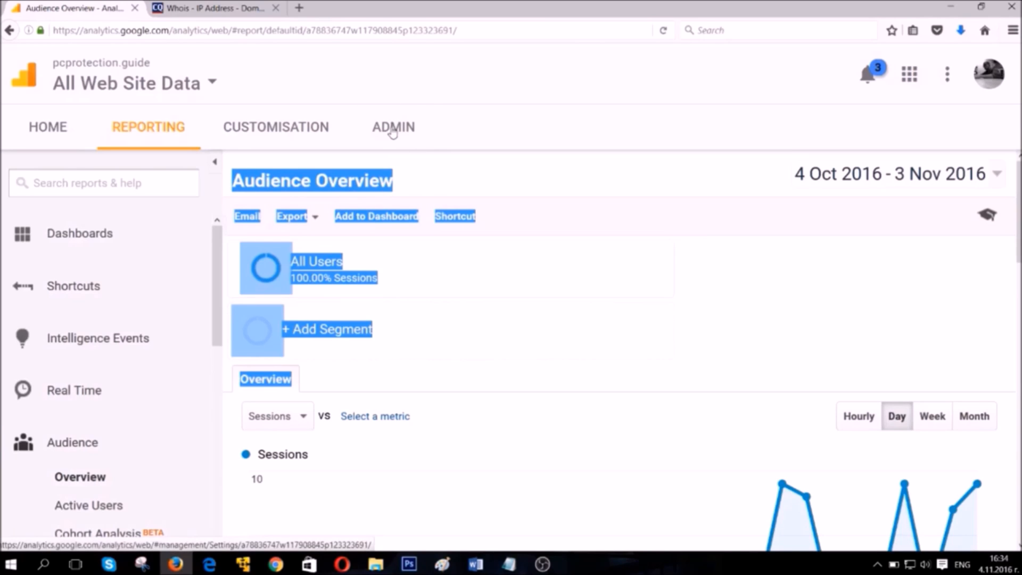
# Open the filters of the All Web Site Data view in the administration area and start adding a filter.
pyautogui.click(390, 133)
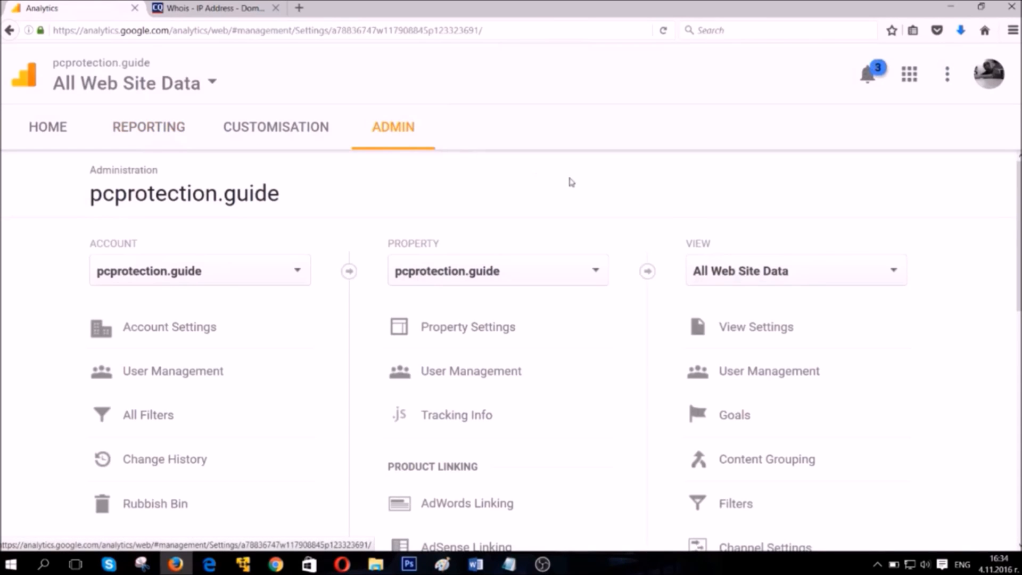
pyautogui.moveTo(740, 243); pyautogui.dragTo(685, 245)
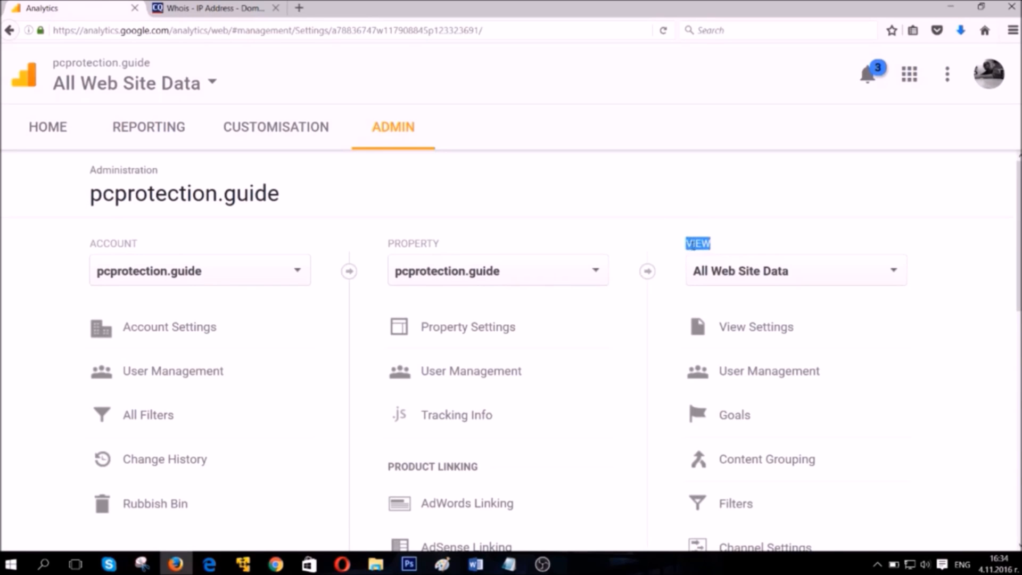
pyautogui.scroll(-3, 791, 285)
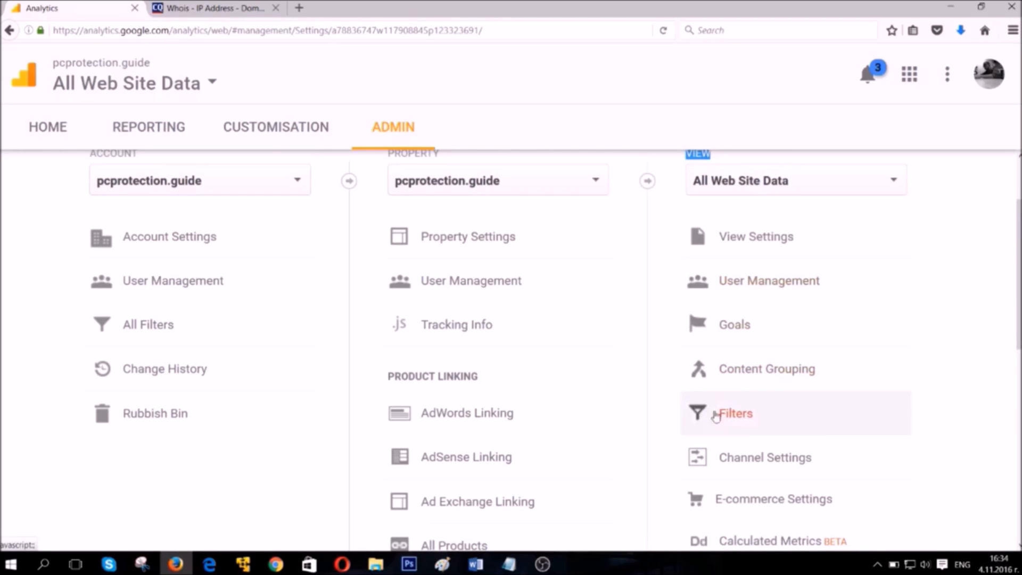
pyautogui.click(750, 418)
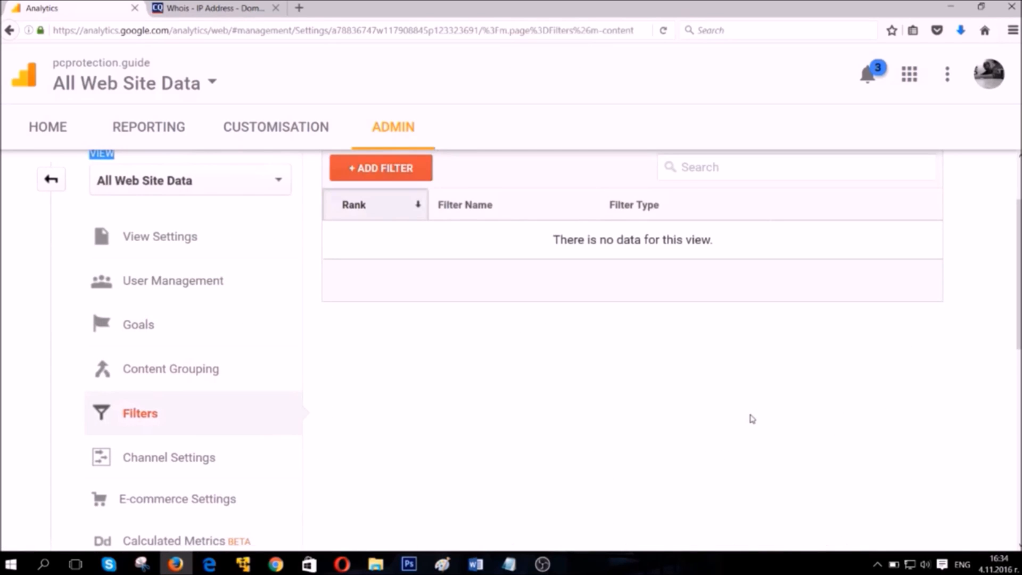
pyautogui.scroll(3, 602, 368)
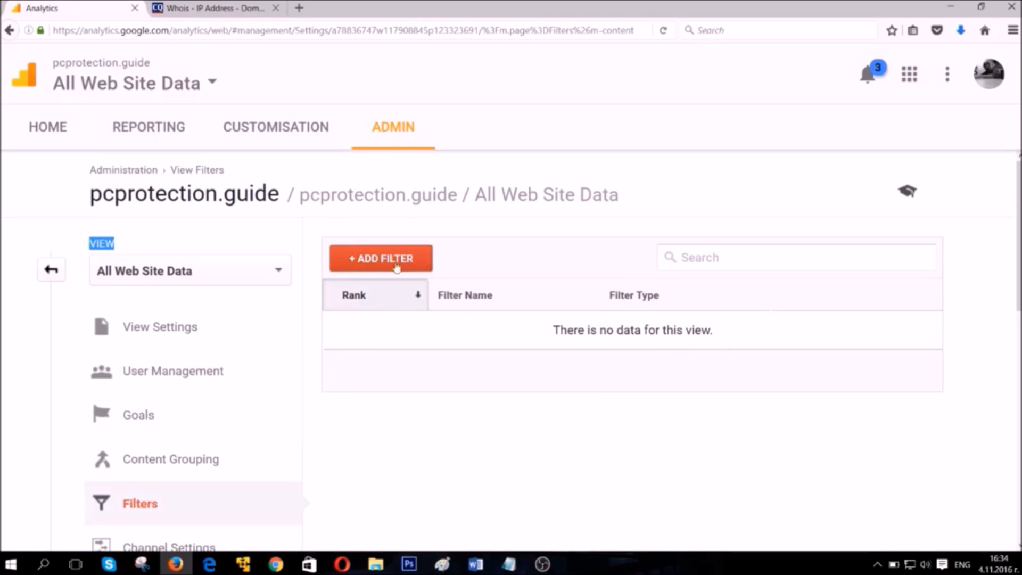
pyautogui.click(379, 260)
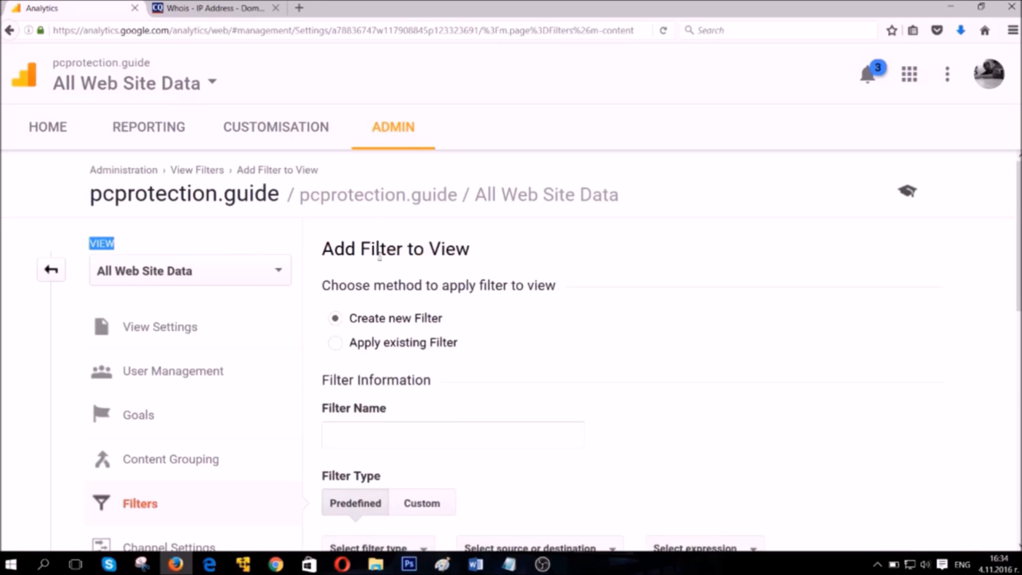
pyautogui.scroll(-3, 379, 257)
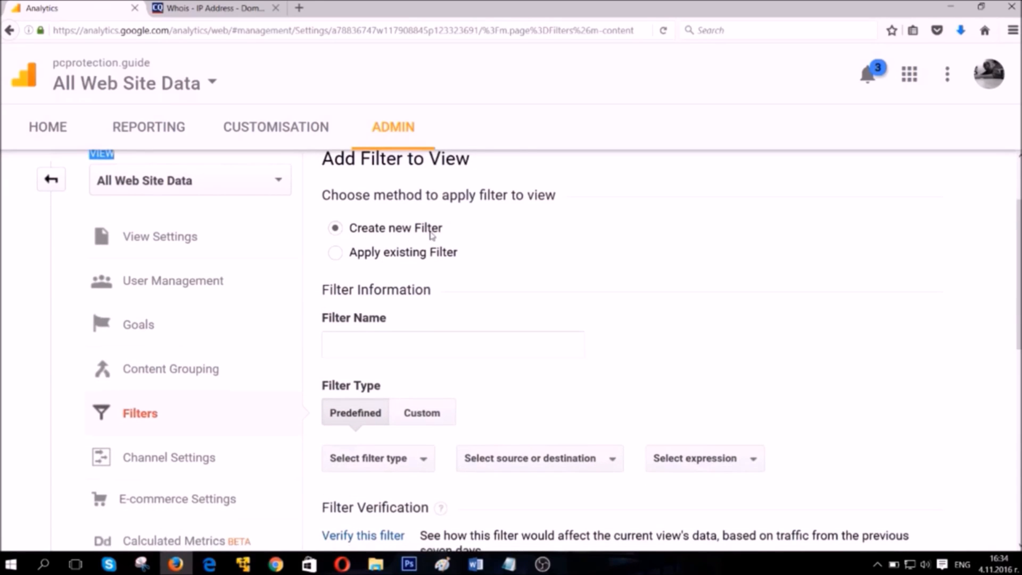
pyautogui.click(411, 253)
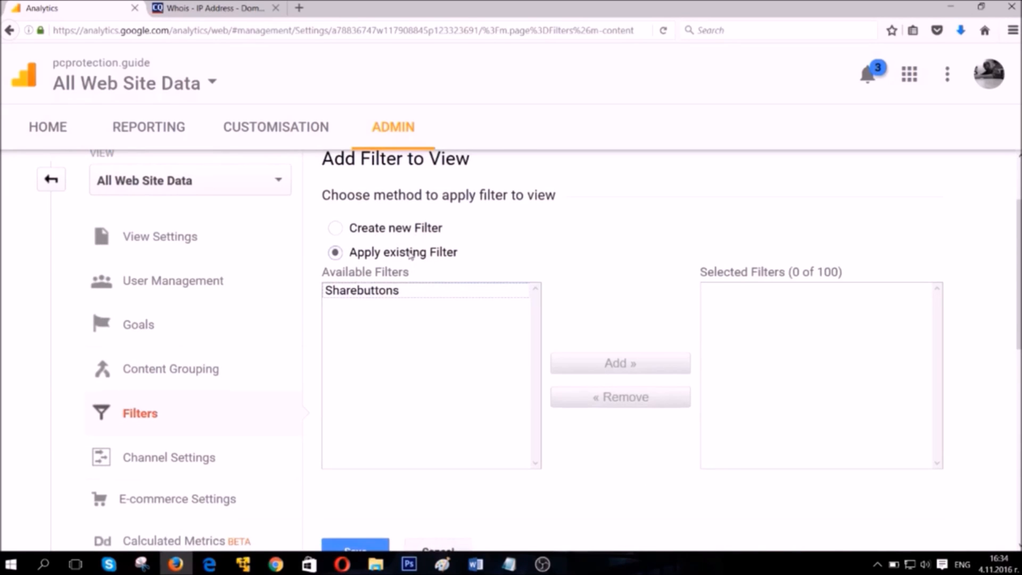
pyautogui.click(367, 293)
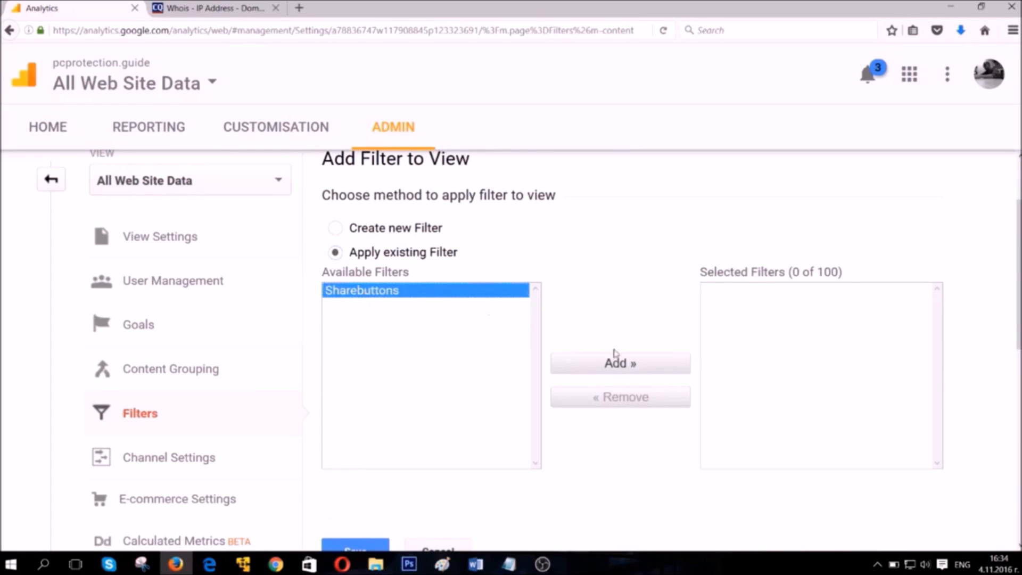
pyautogui.click(637, 367)
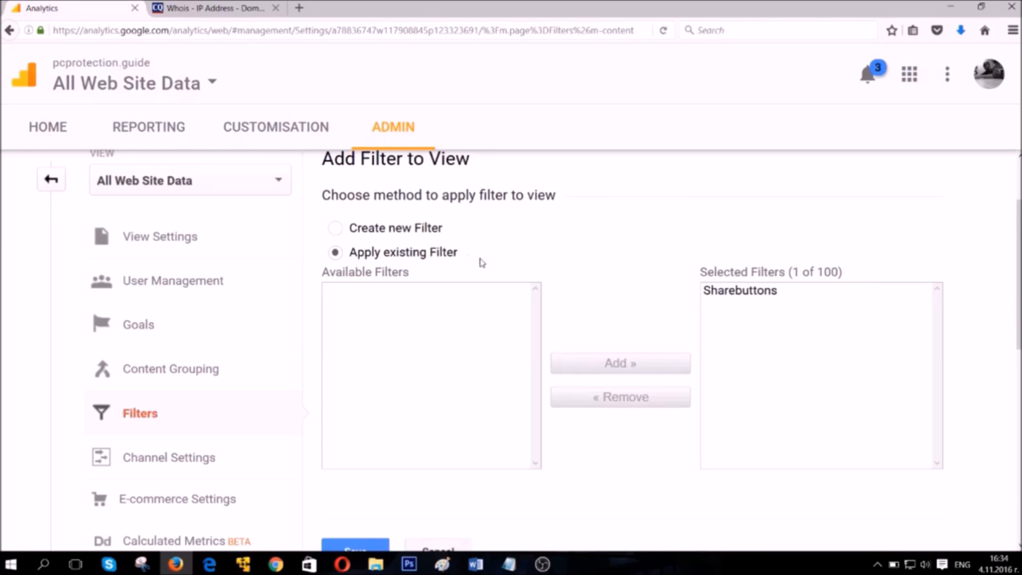
pyautogui.click(731, 296)
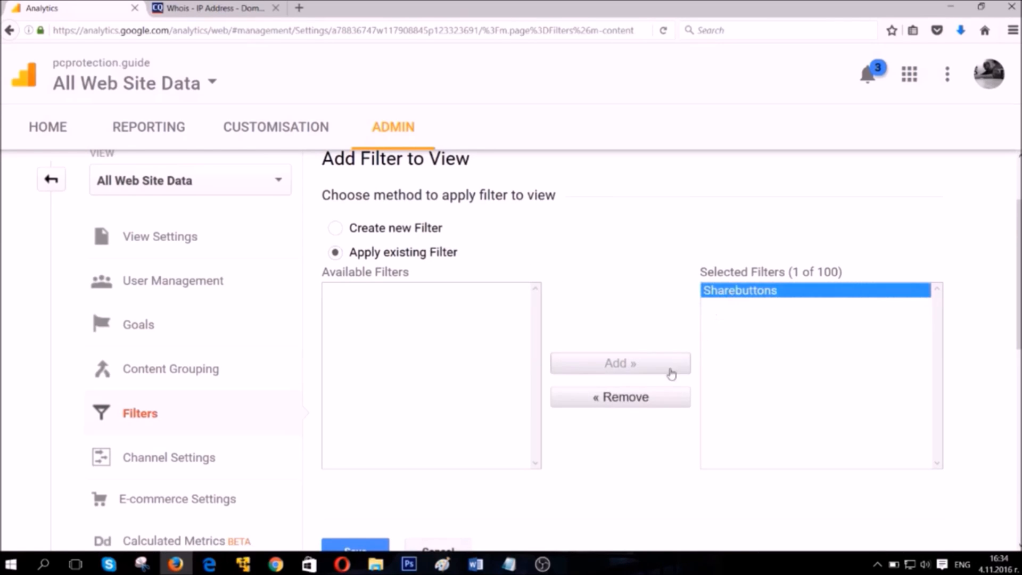
pyautogui.click(643, 397)
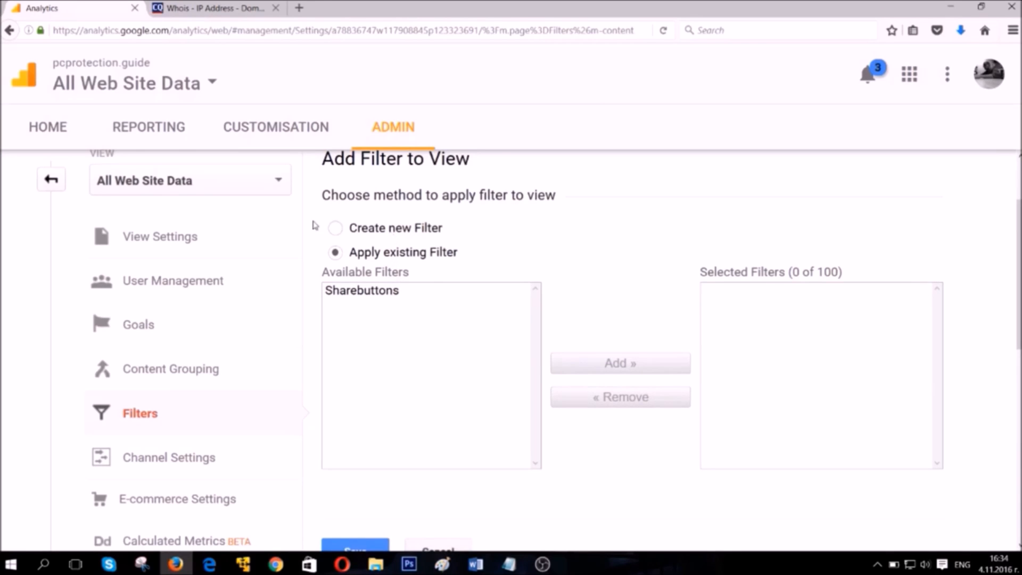
pyautogui.click(335, 228)
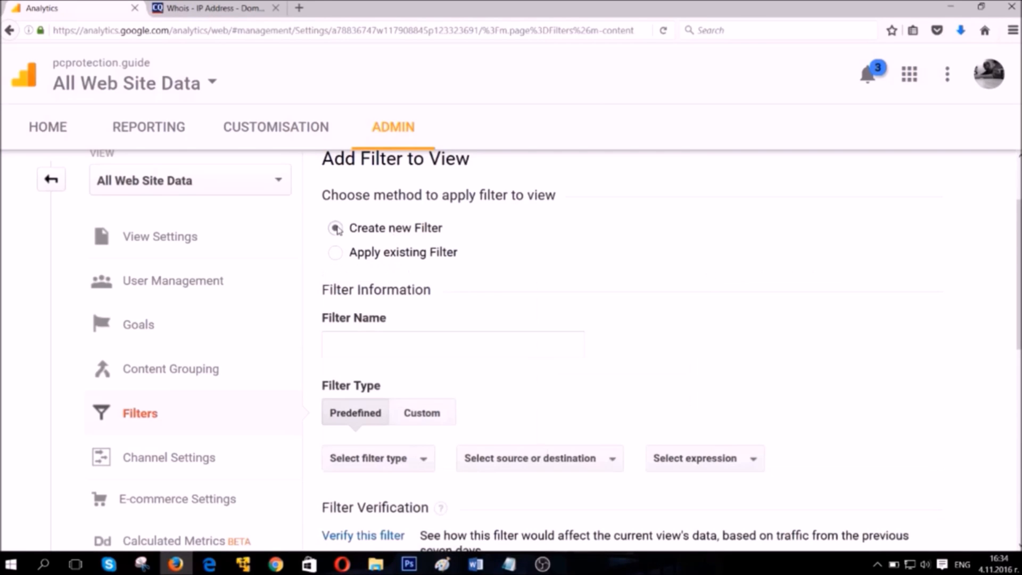
# Name the new filter Sharebutton(TO).
pyautogui.click(371, 349)
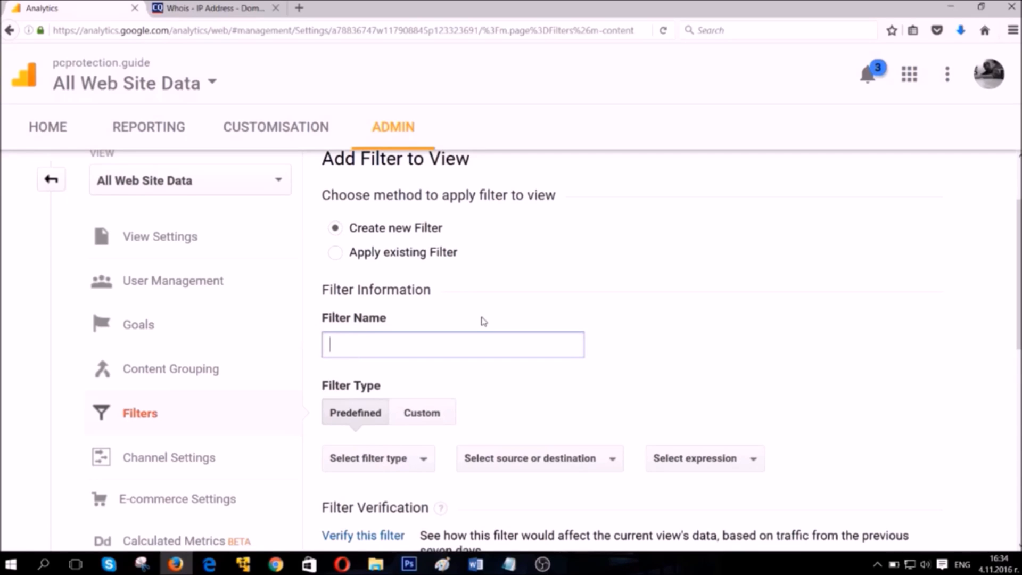
pyautogui.write('Sharebutton')
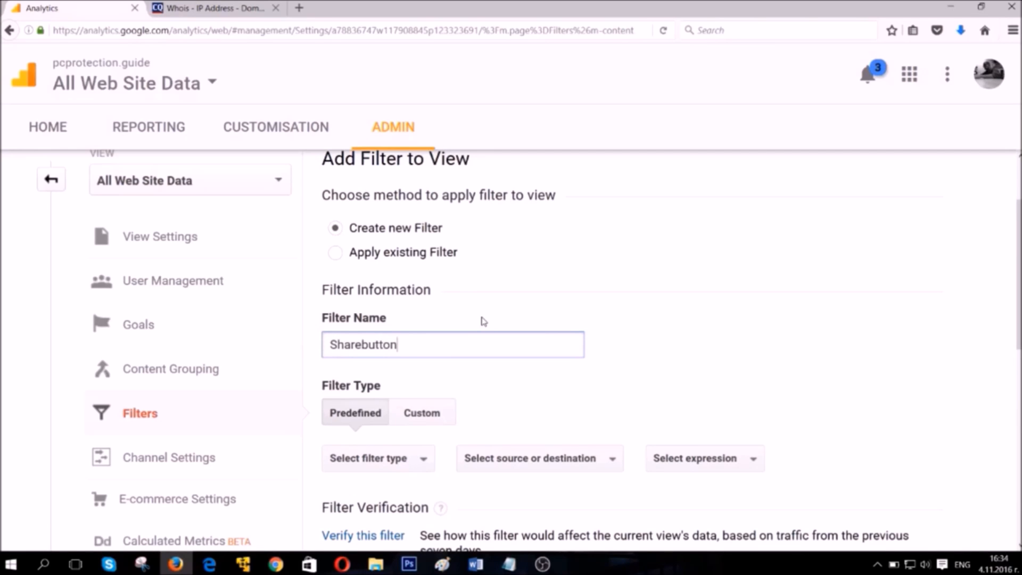
pyautogui.write('(TO')
pyautogui.doubleClick(408, 345)
# Examine the custom filter type's options, including the fields available for an Exclude filter.
pyautogui.scroll(-3, 460, 353)
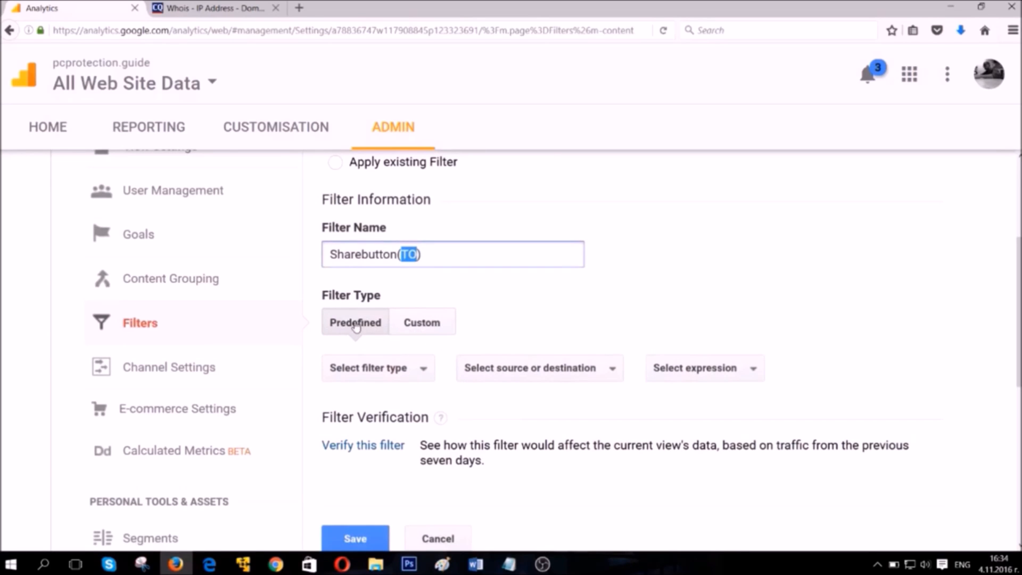
pyautogui.click(410, 325)
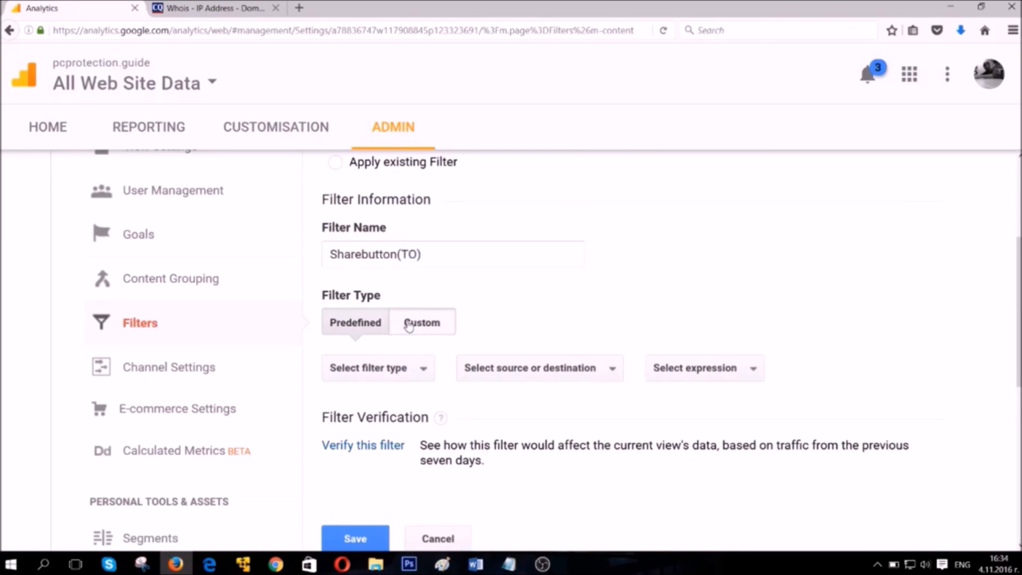
pyautogui.scroll(-3, 386, 354)
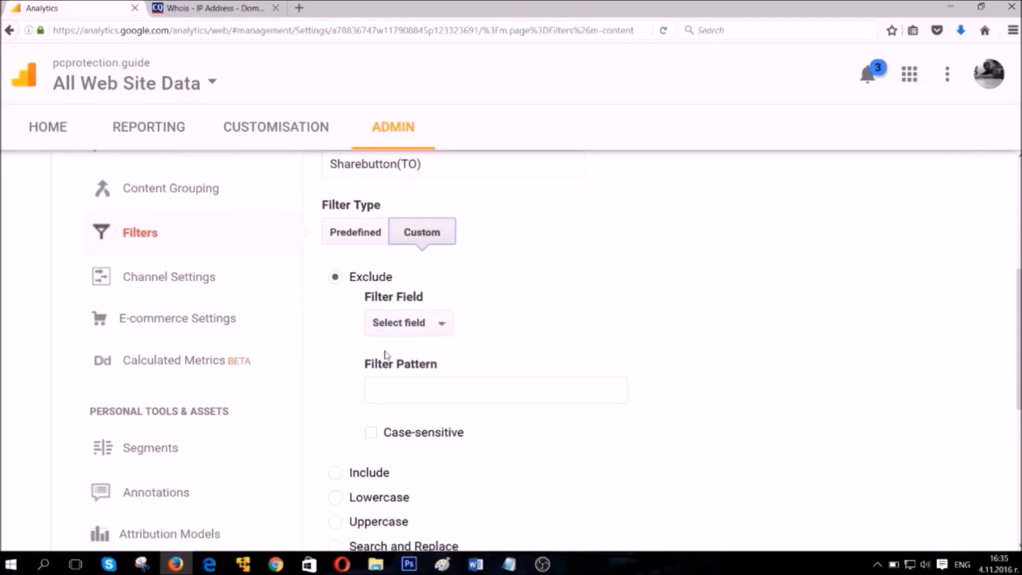
pyautogui.scroll(-5, 387, 350)
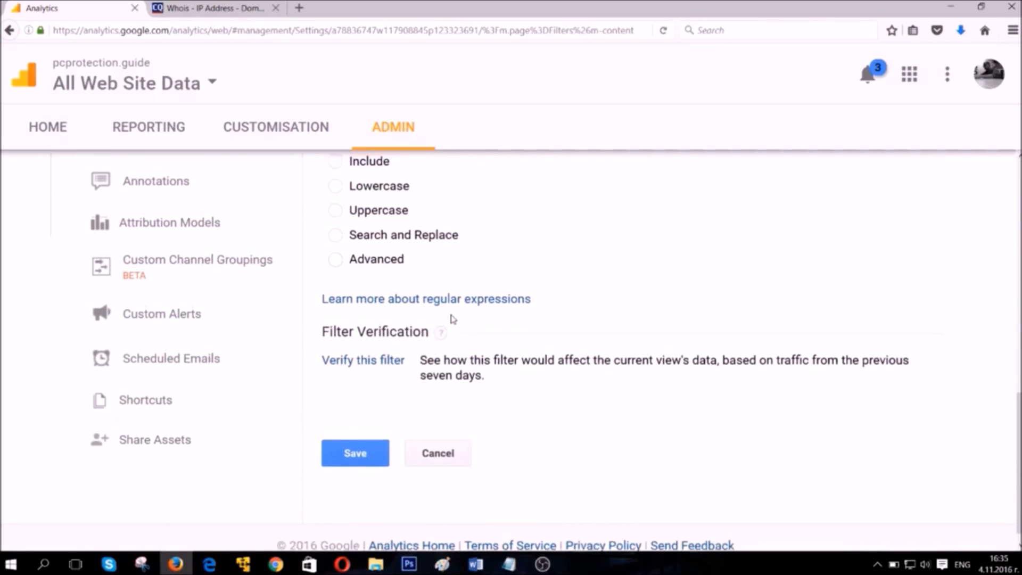
pyautogui.scroll(4, 450, 318)
pyautogui.scroll(2, 453, 319)
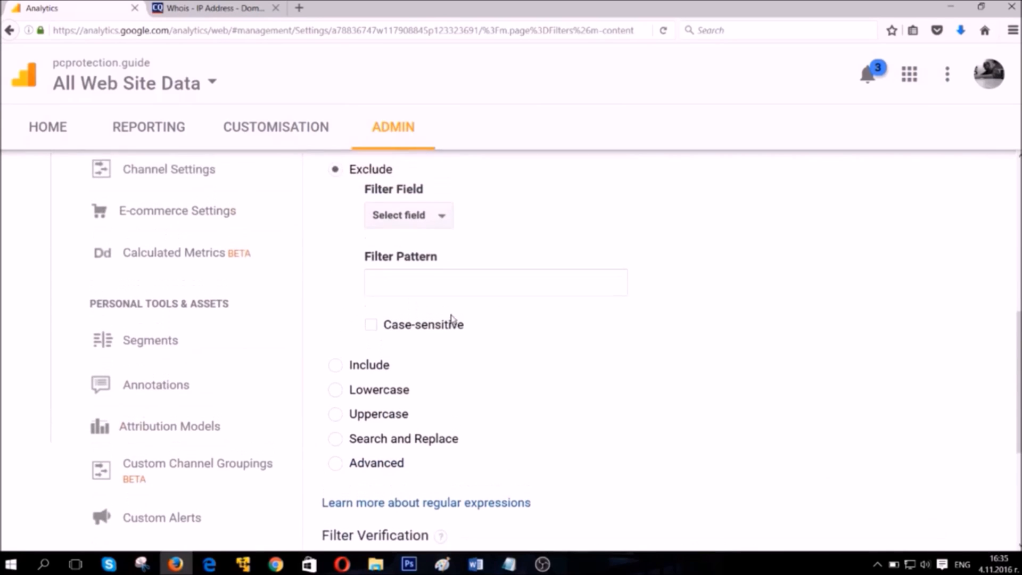
pyautogui.click(413, 288)
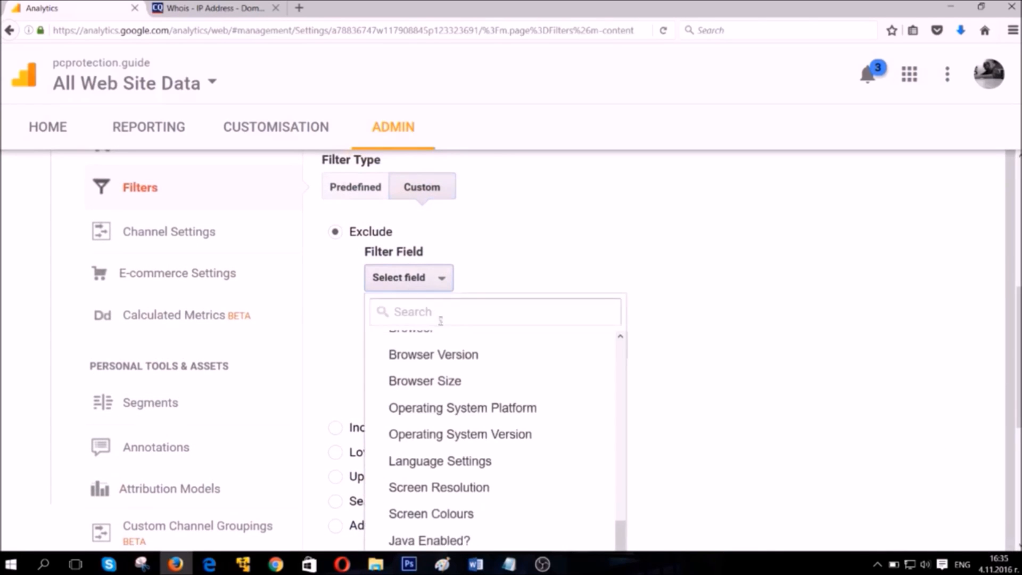
pyautogui.scroll(-7, 467, 358)
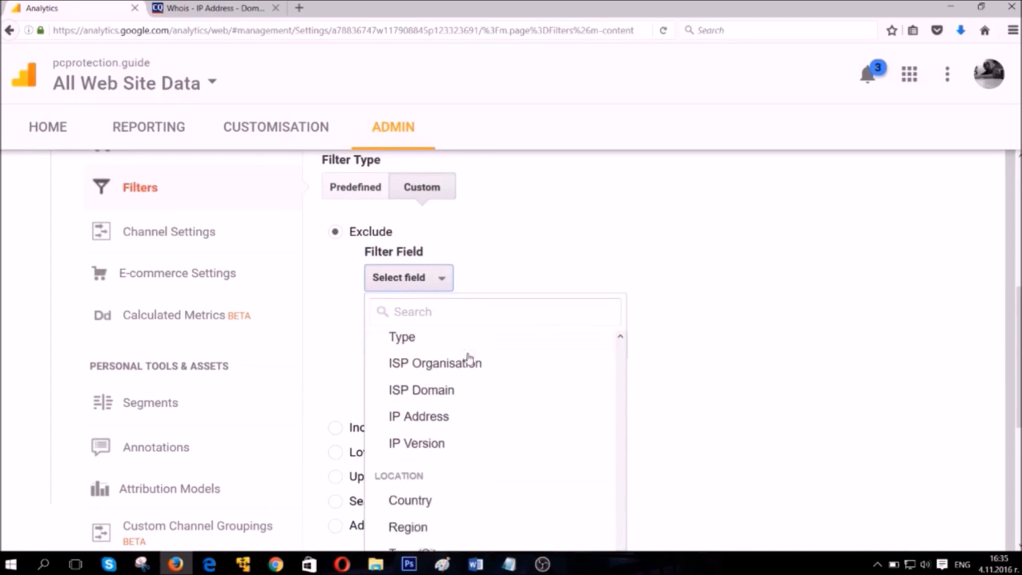
pyautogui.scroll(-8, 468, 358)
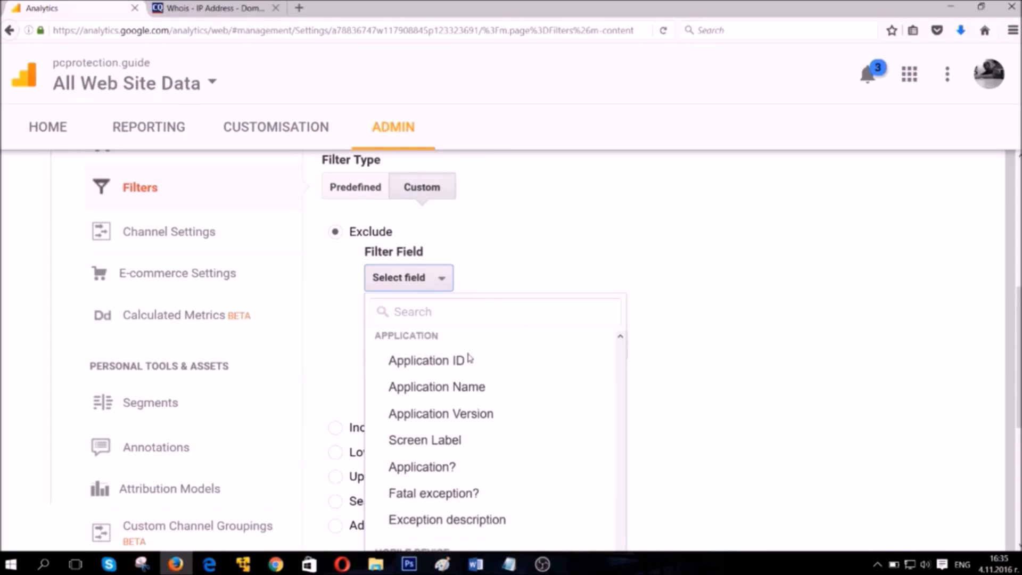
pyautogui.scroll(-5, 469, 358)
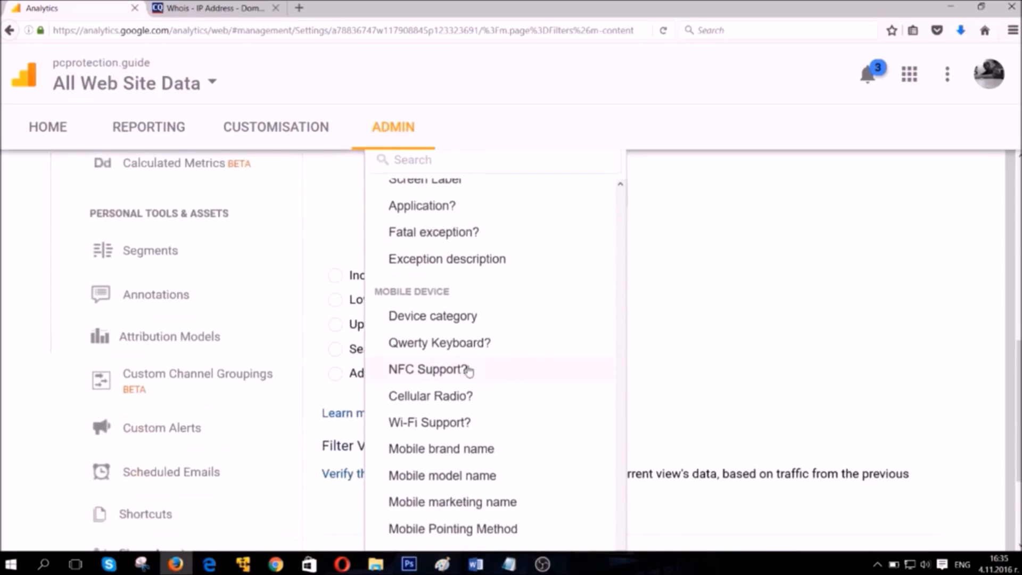
pyautogui.click(699, 294)
pyautogui.scroll(2, 597, 314)
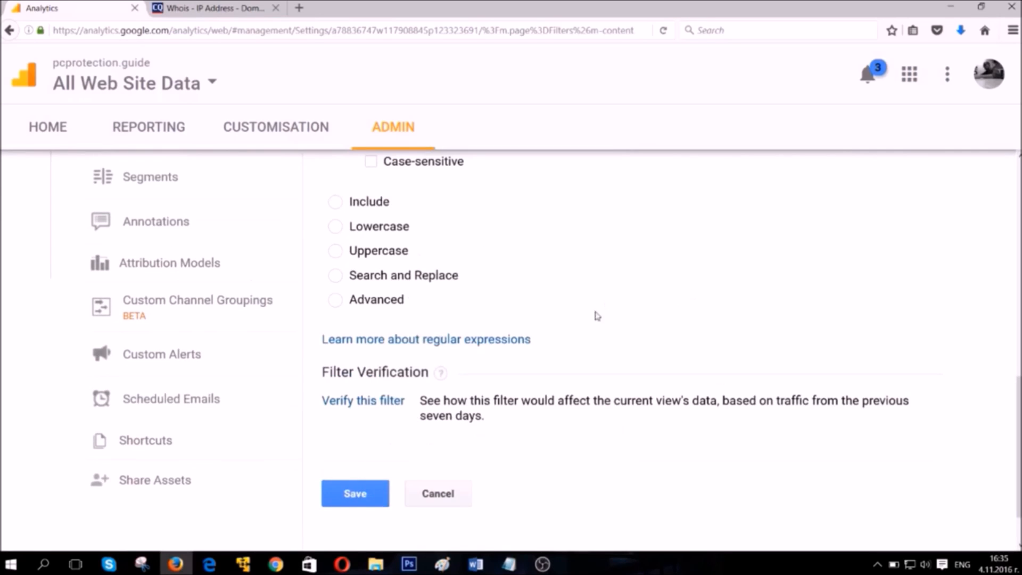
pyautogui.scroll(5, 578, 330)
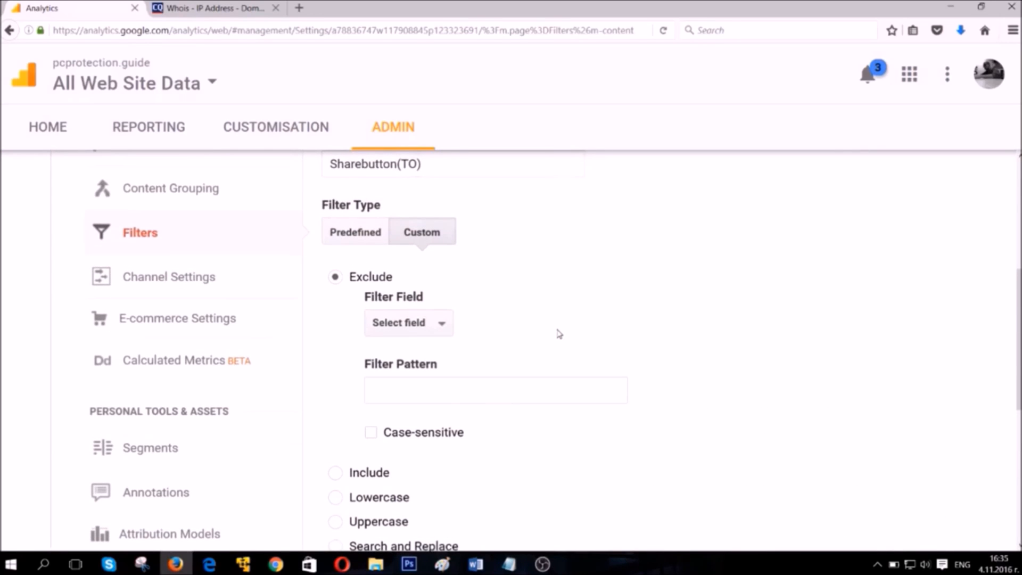
pyautogui.scroll(-4, 554, 334)
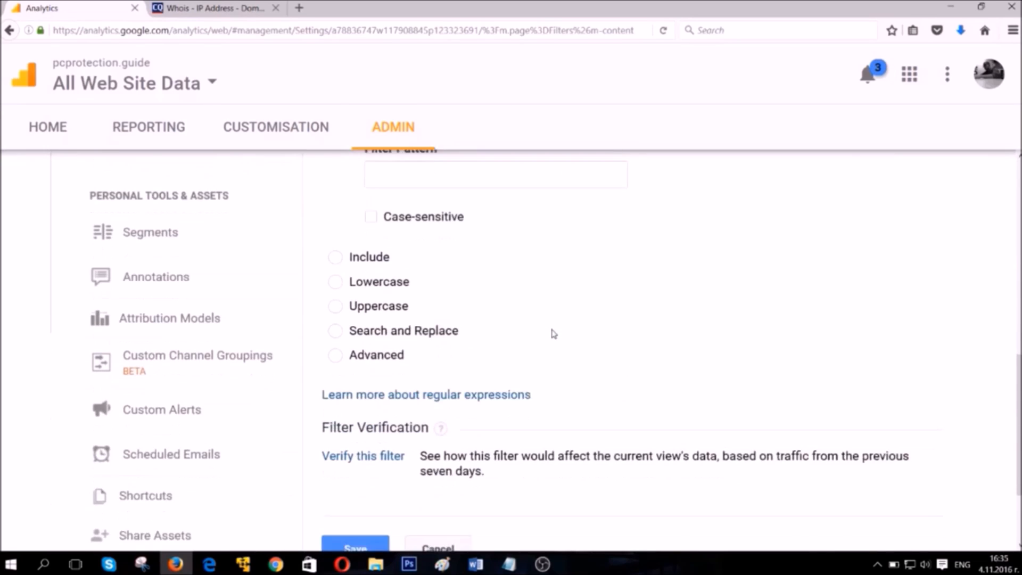
pyautogui.scroll(2, 556, 334)
pyautogui.scroll(2, 556, 334)
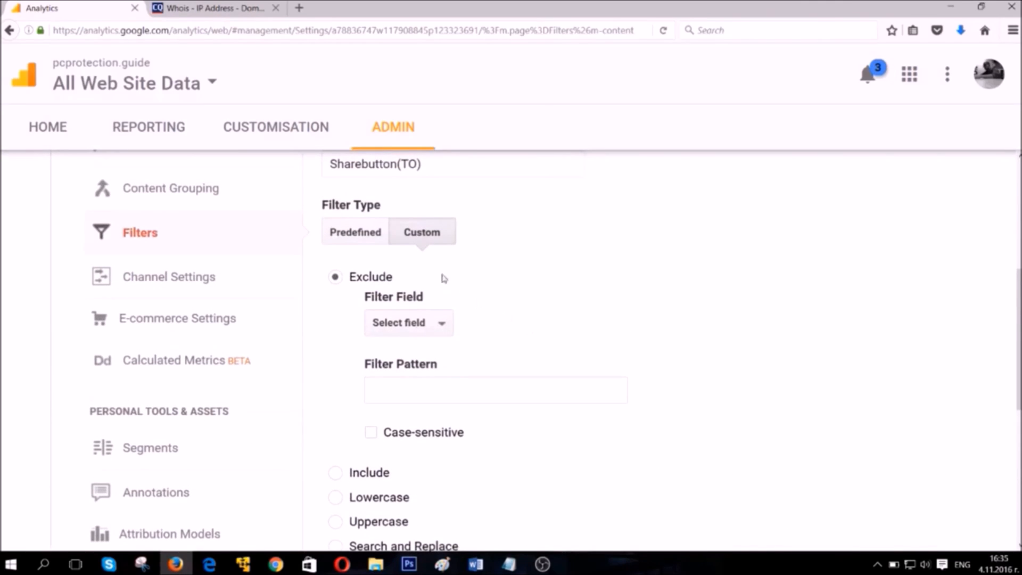
# Configure the filter as a predefined one that excludes traffic from the ISP domain sharebutton.to.
pyautogui.click(356, 239)
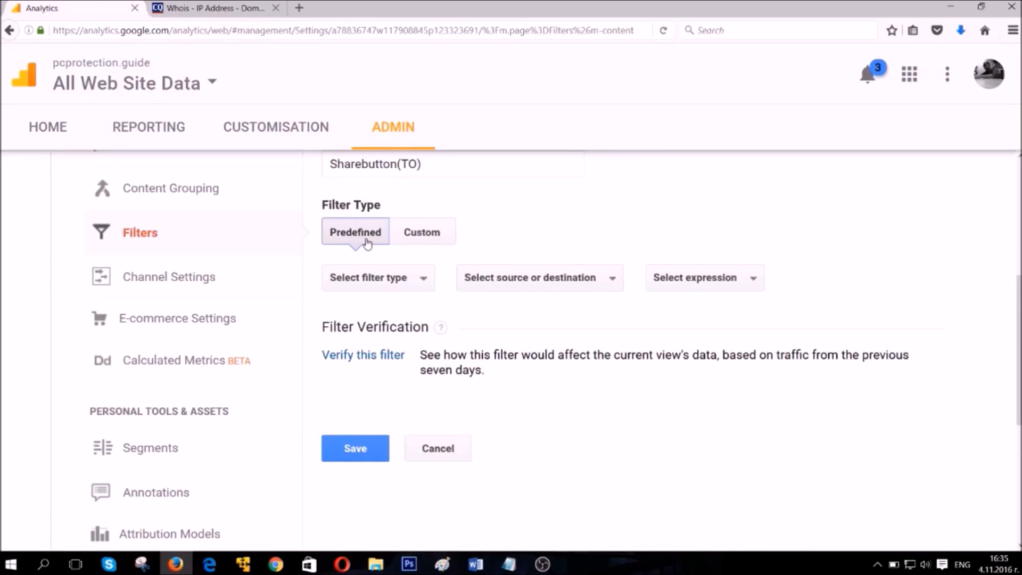
pyautogui.click(428, 286)
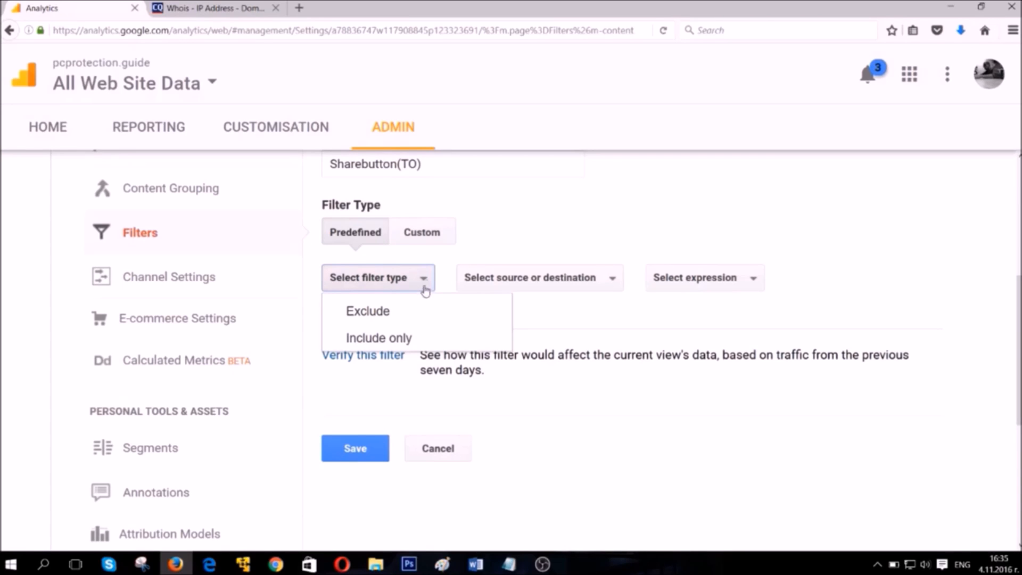
pyautogui.click(419, 307)
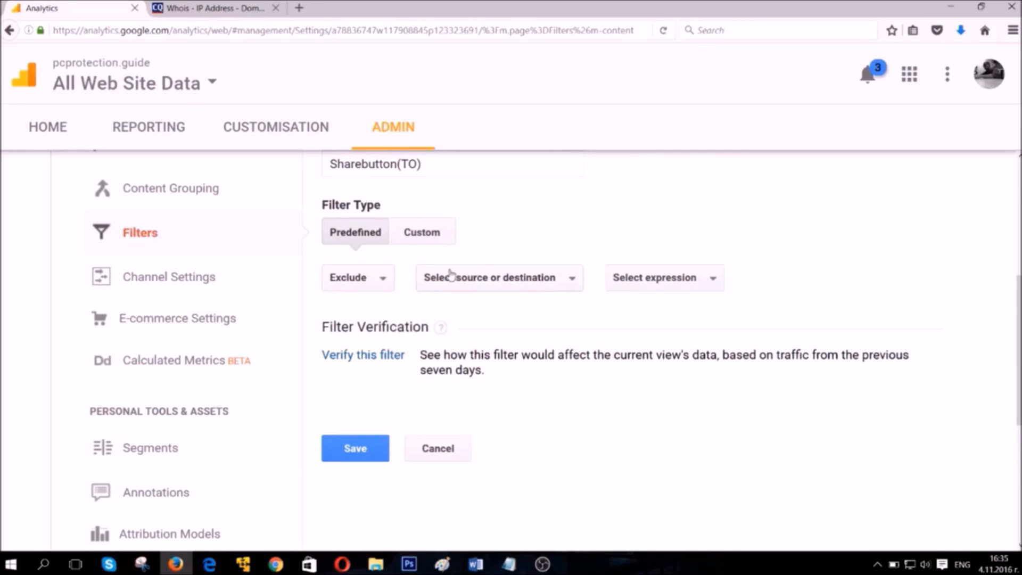
pyautogui.click(543, 280)
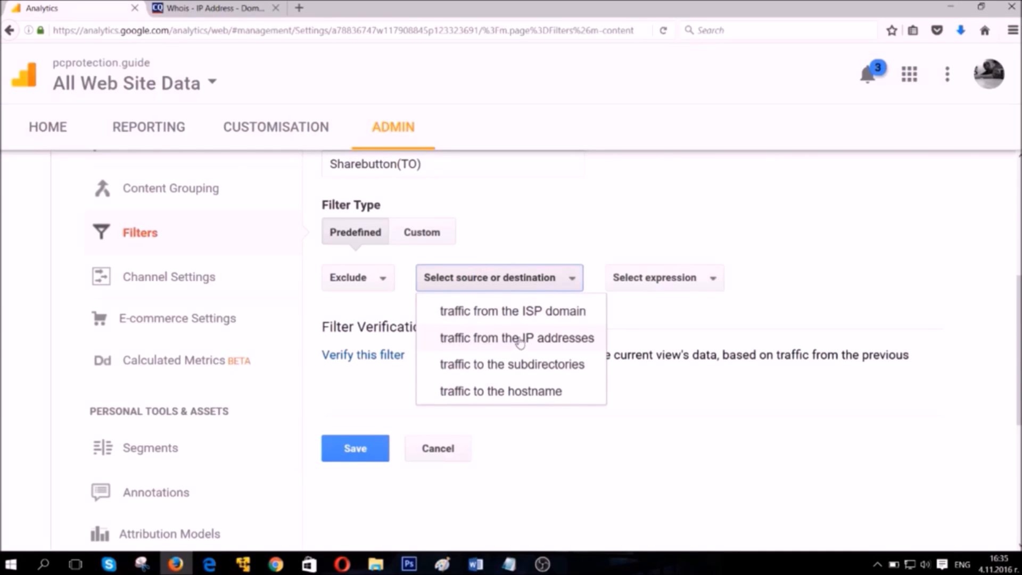
pyautogui.click(525, 313)
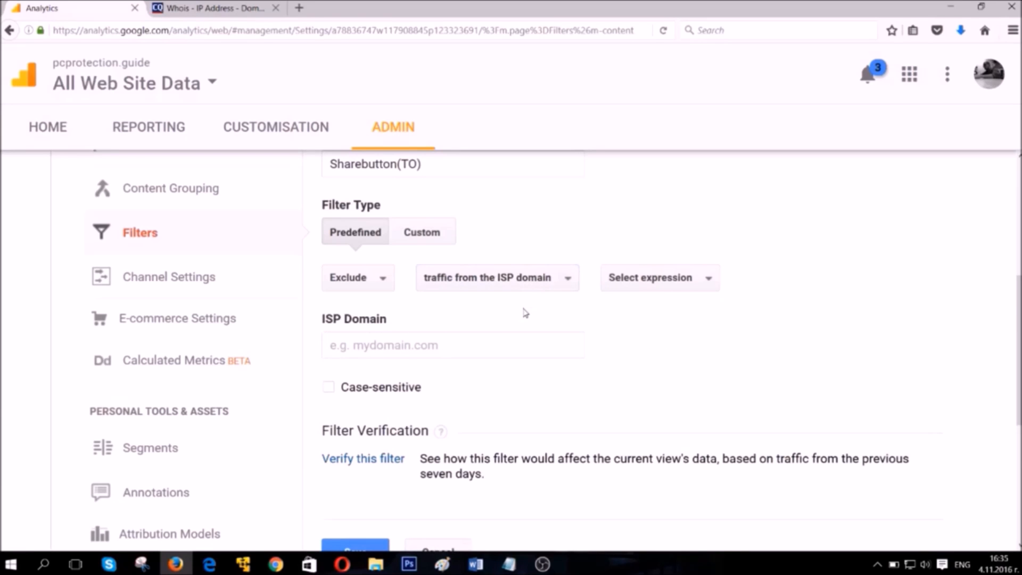
pyautogui.click(457, 349)
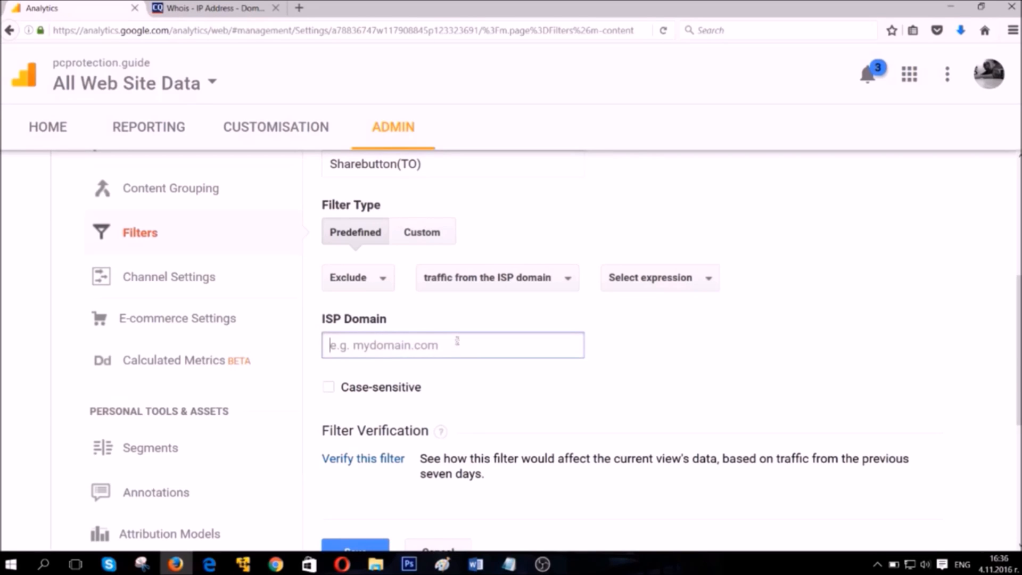
pyautogui.write('sharebuttons')
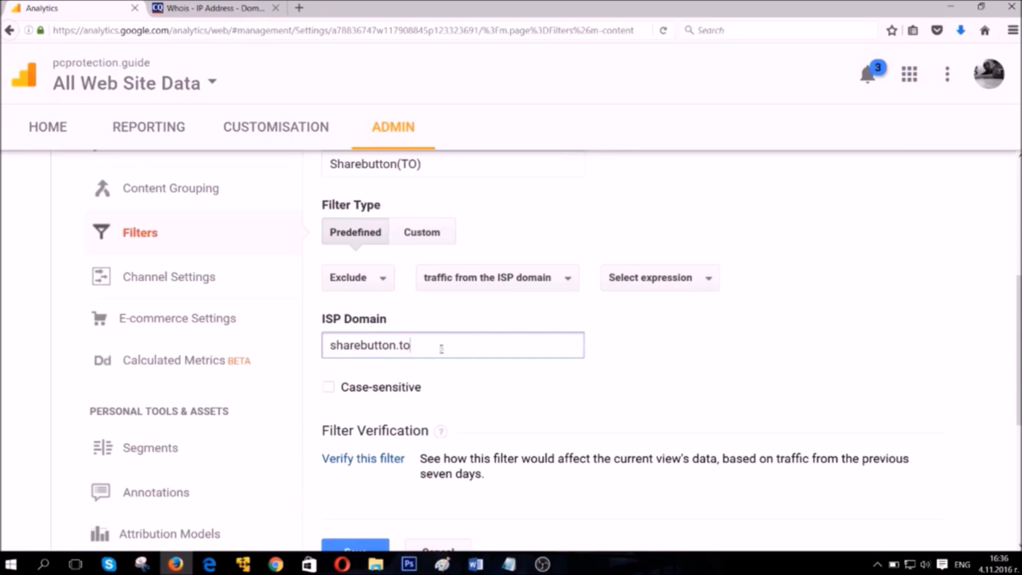
pyautogui.click(504, 285)
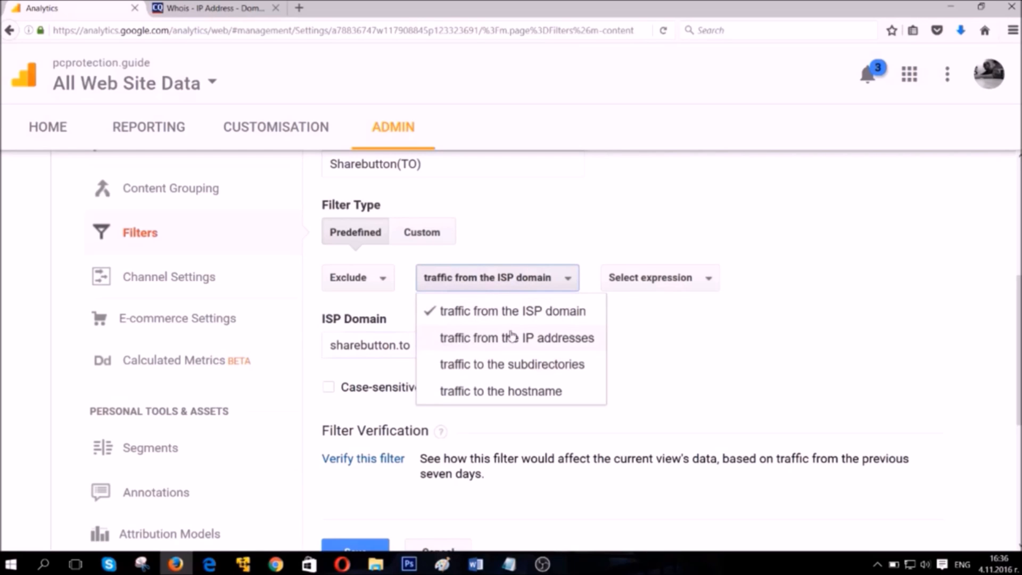
pyautogui.click(528, 338)
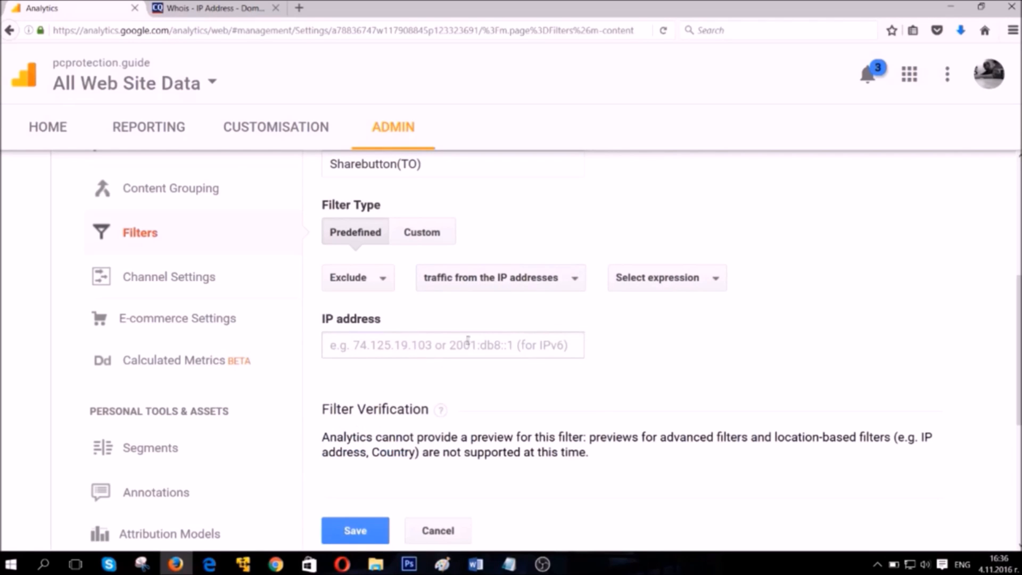
pyautogui.click(354, 345)
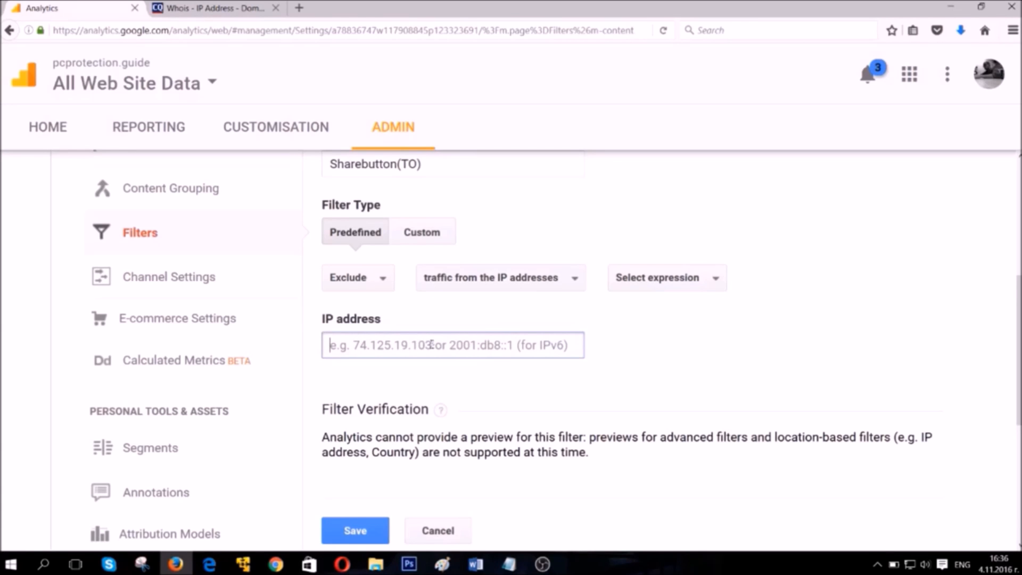
pyautogui.click(519, 285)
pyautogui.click(529, 310)
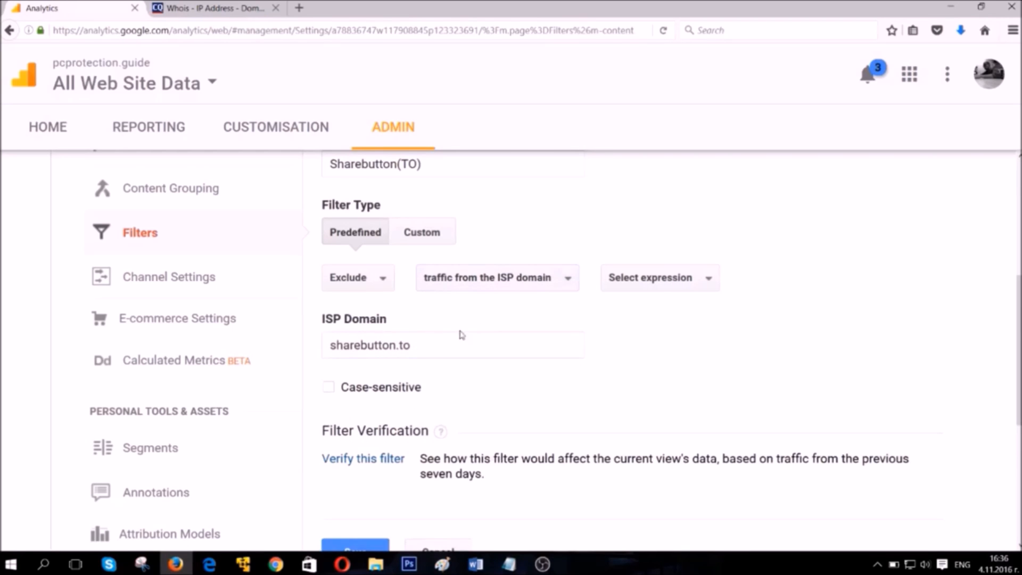
# Set the filter's expression to match ISP domains that begin with sharebutton.to.
pyautogui.moveTo(330, 345); pyautogui.dragTo(440, 347)
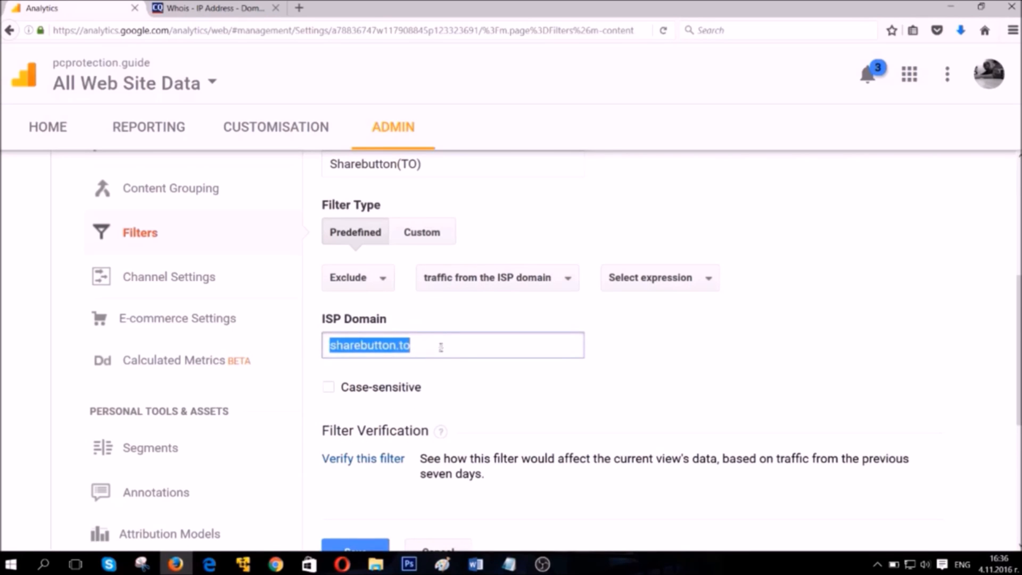
pyautogui.click(440, 347)
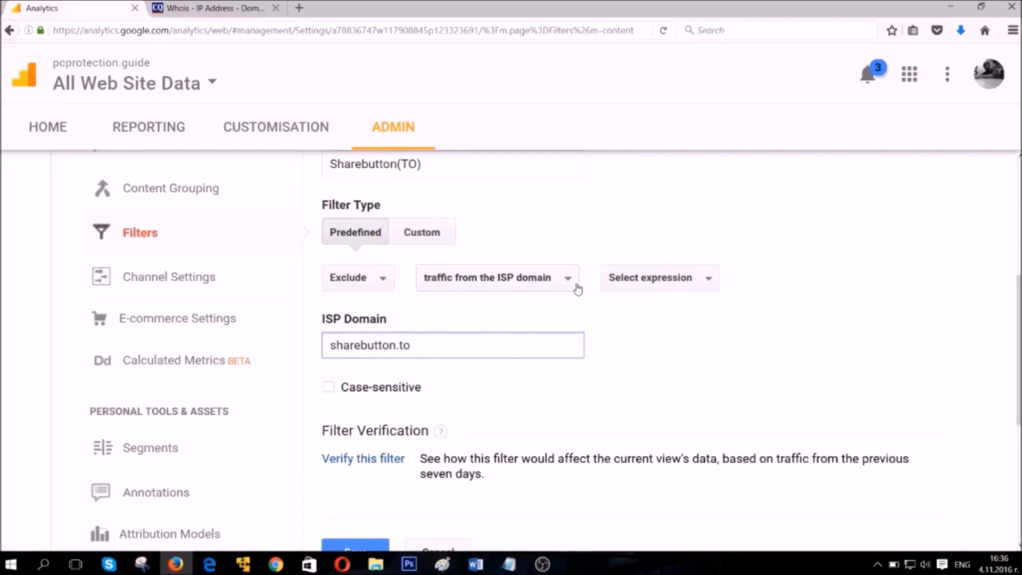
pyautogui.click(688, 278)
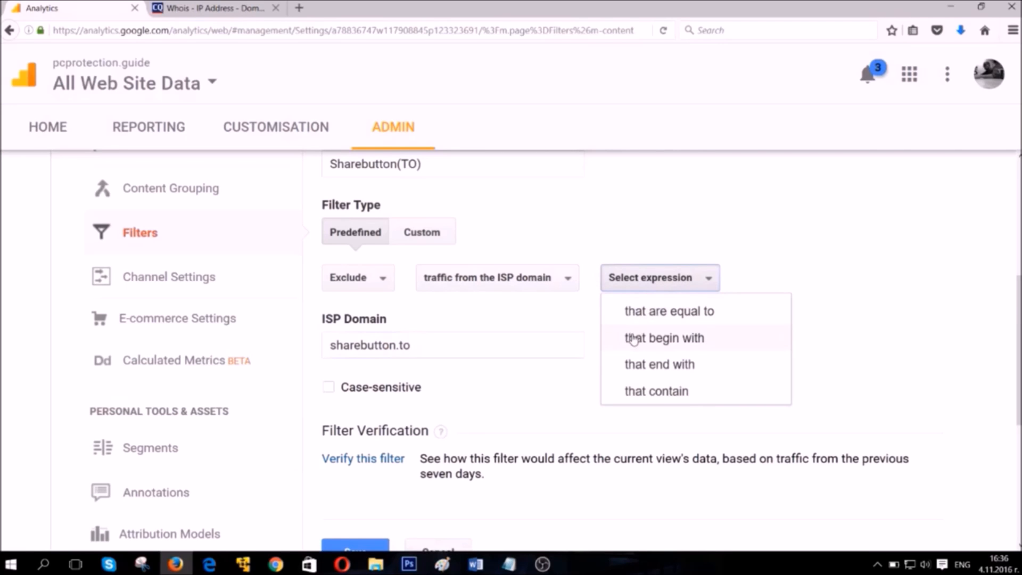
pyautogui.click(693, 342)
pyautogui.moveTo(426, 345); pyautogui.dragTo(329, 345)
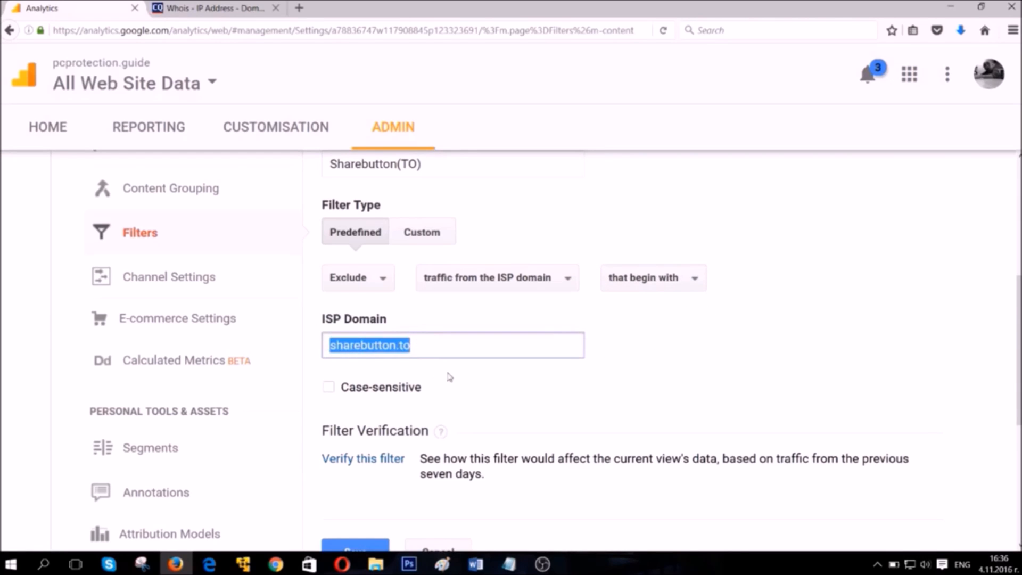
pyautogui.click(442, 348)
pyautogui.write('/')
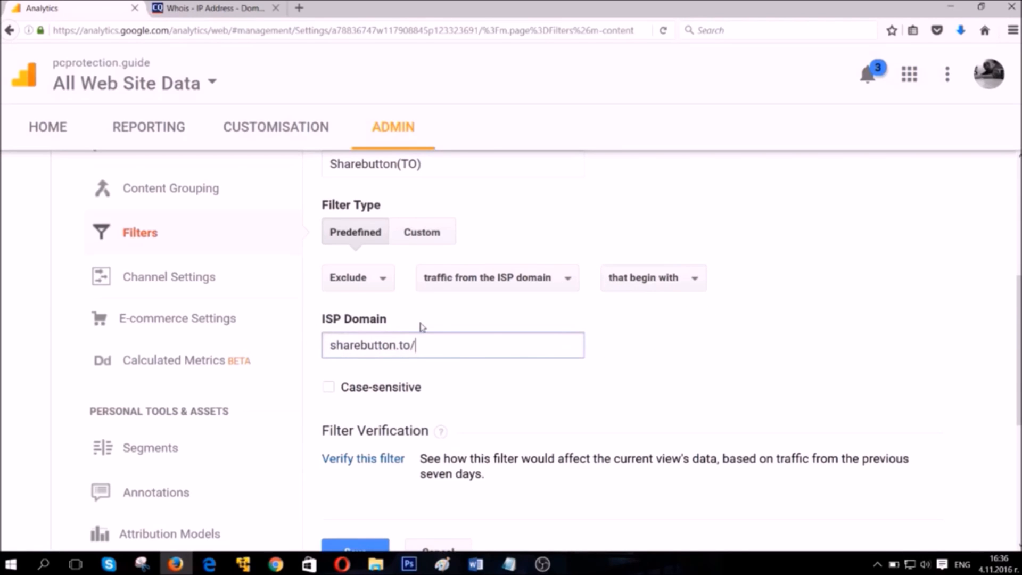
pyautogui.write('28f32f328238f/')
pyautogui.moveTo(505, 347); pyautogui.dragTo(414, 346)
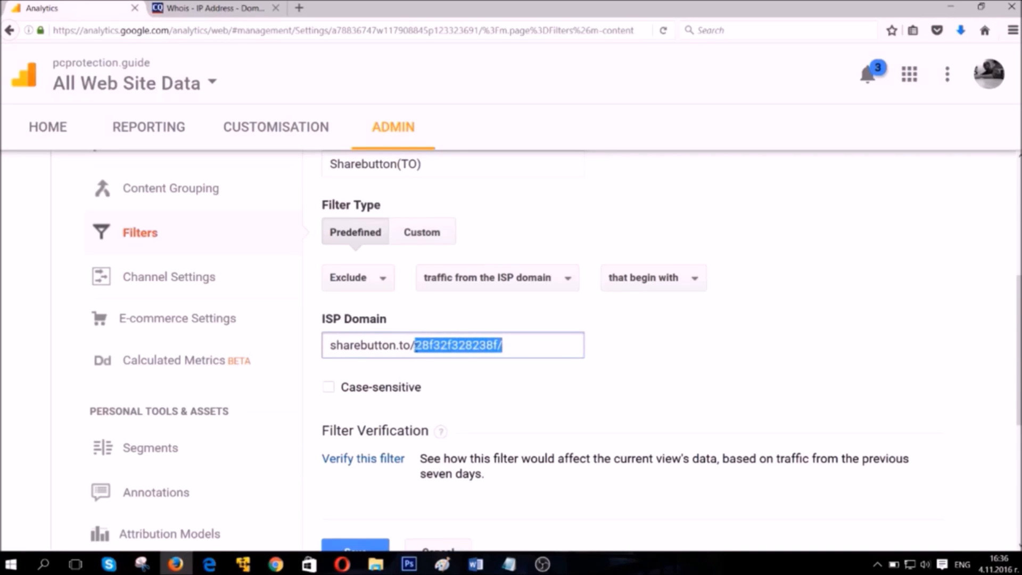
pyautogui.press('BackSpace')
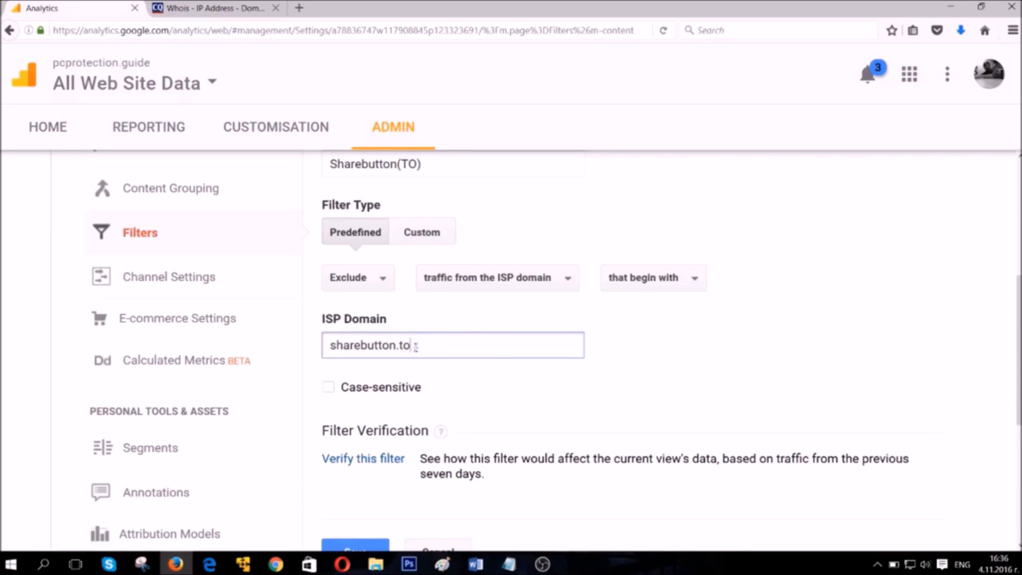
# Check the expression choices, keep "that begin with", and save the filter to the view.
pyautogui.click(620, 285)
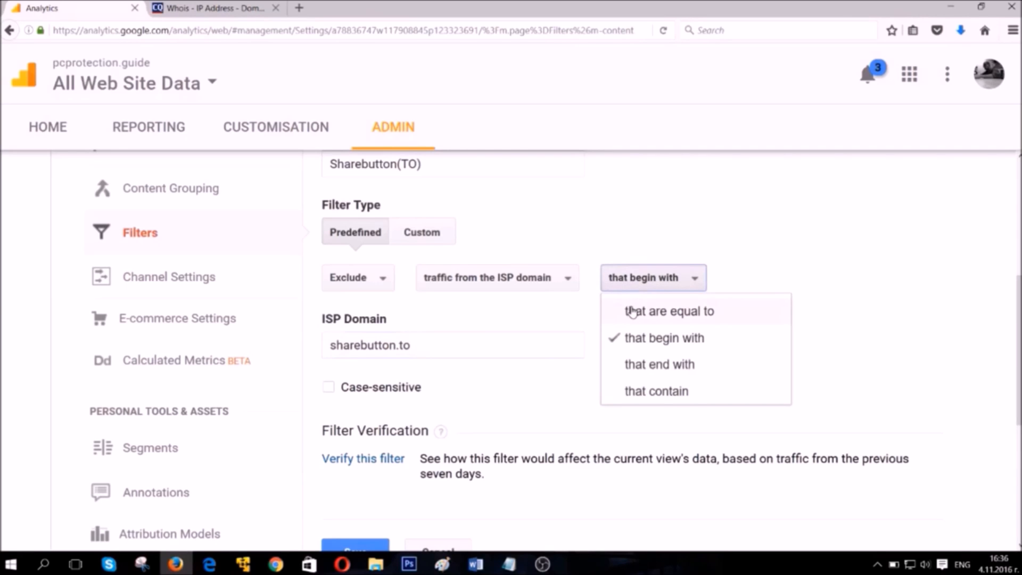
pyautogui.click(546, 341)
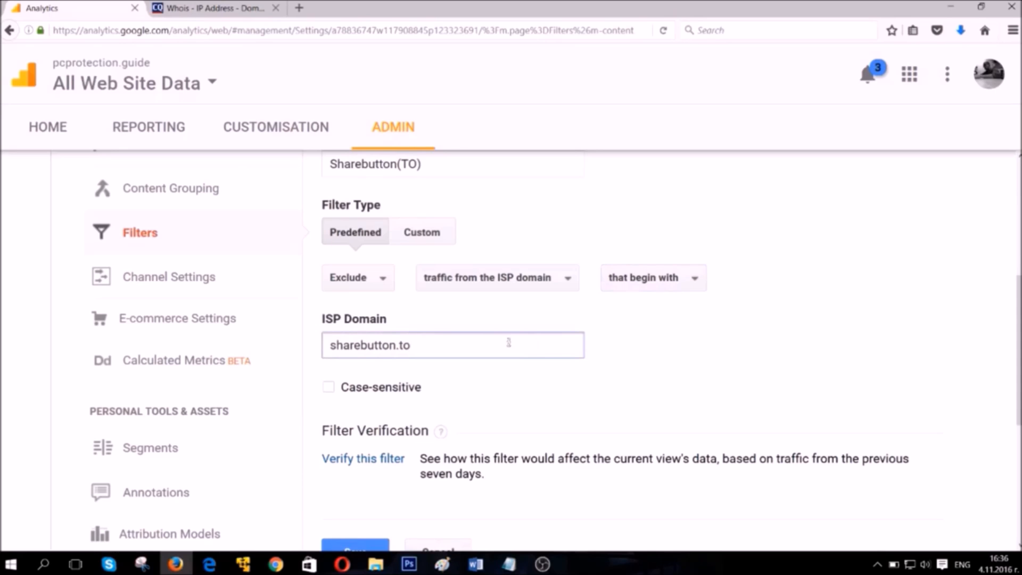
pyautogui.scroll(-3, 508, 344)
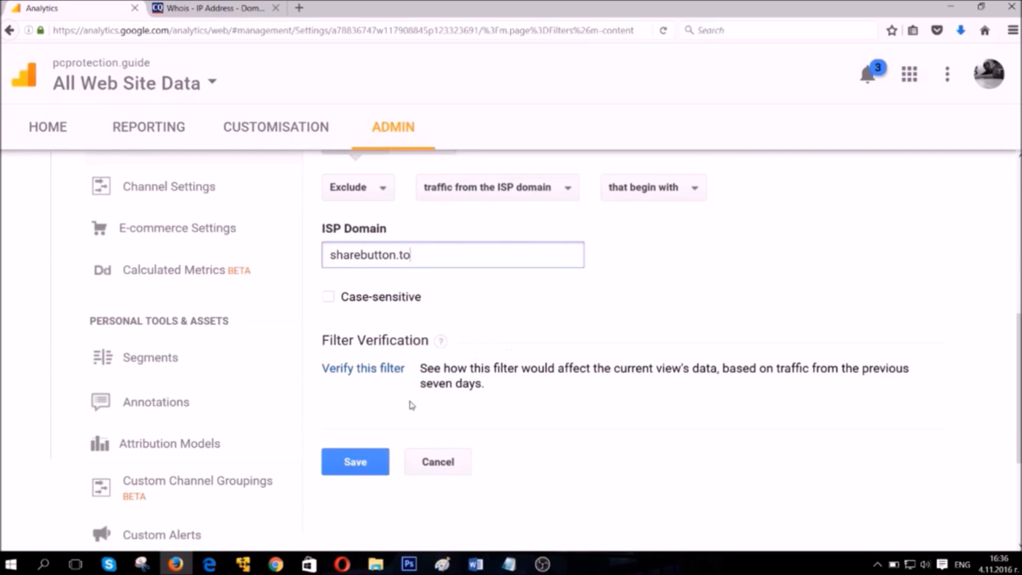
pyautogui.click(364, 467)
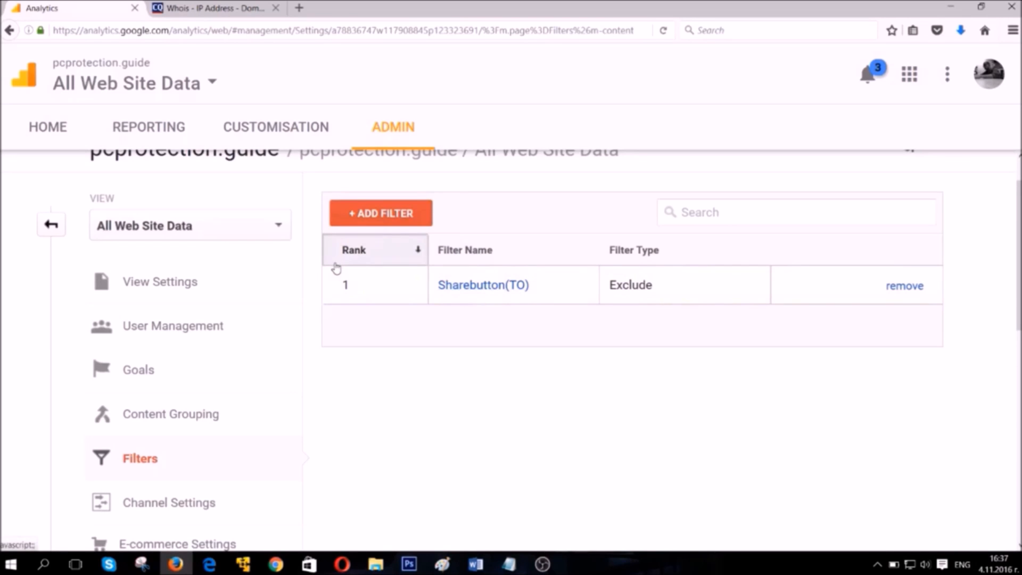
pyautogui.scroll(1, 441, 294)
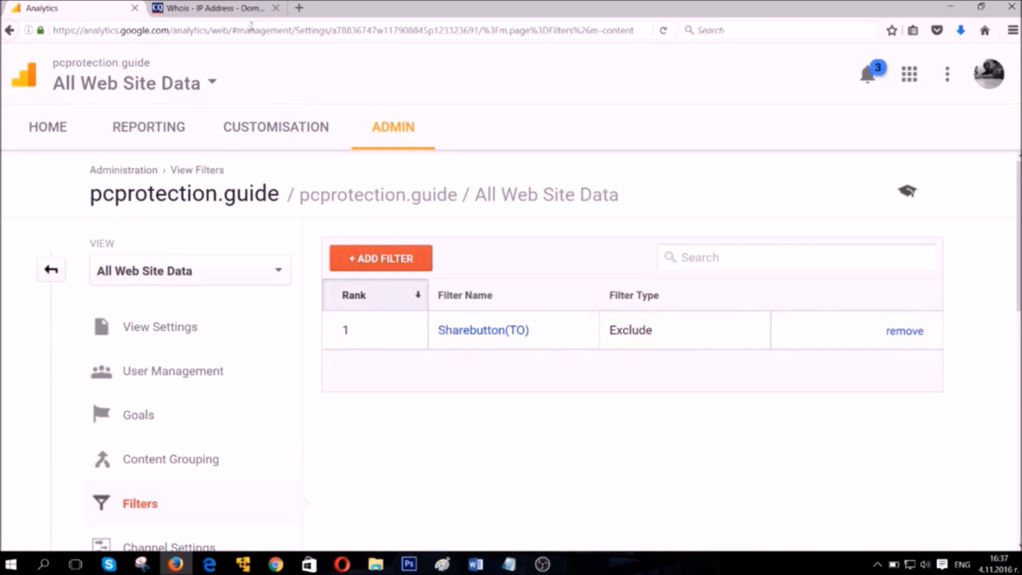
# Switch to the cqcounter.com whois page and look up the domain sharebutton.to.
pyautogui.click(206, 16)
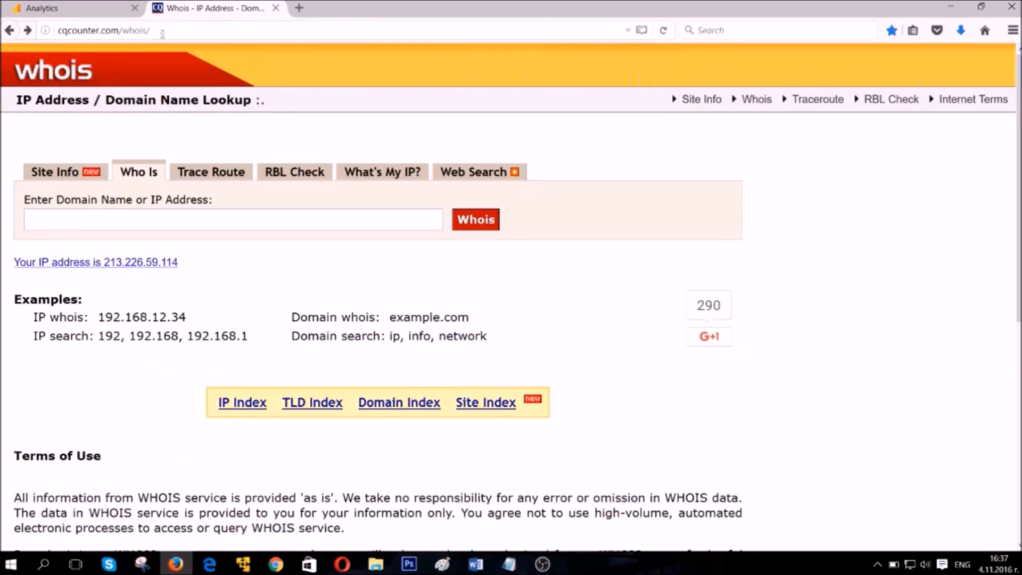
pyautogui.moveTo(150, 30); pyautogui.dragTo(57, 21)
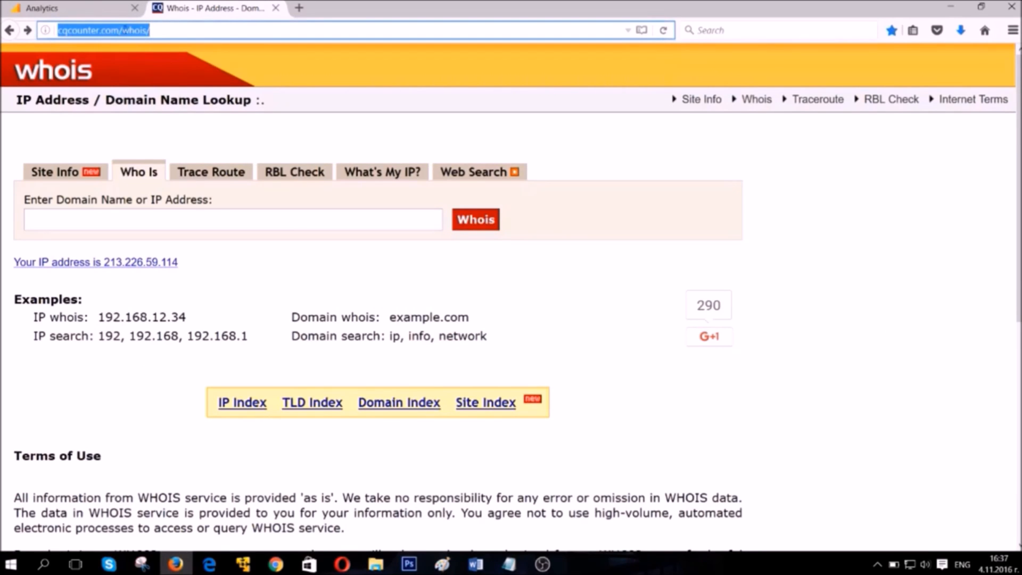
pyautogui.click(119, 30)
pyautogui.moveTo(119, 30); pyautogui.dragTo(151, 27)
pyautogui.click(152, 27)
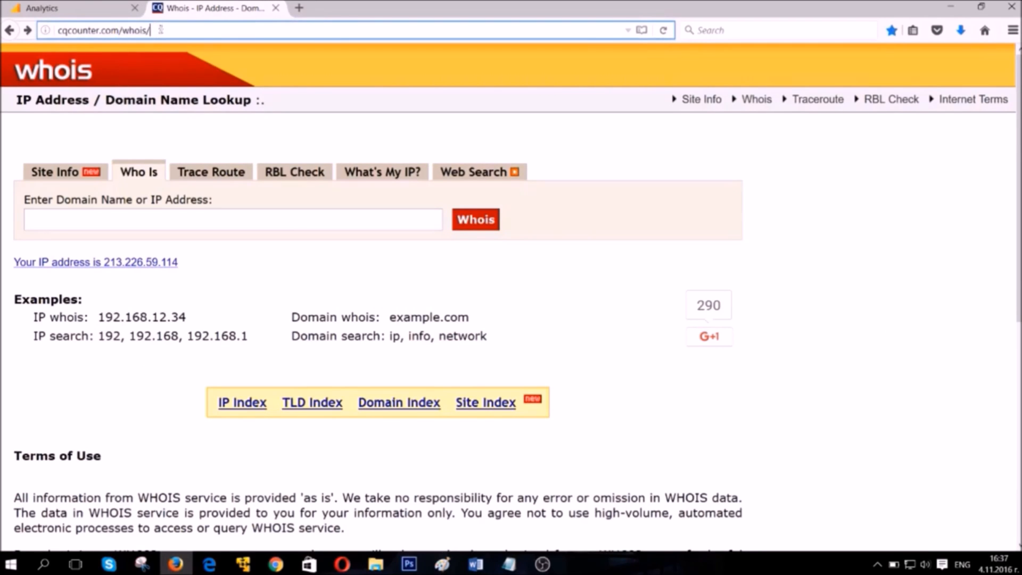
pyautogui.click(152, 217)
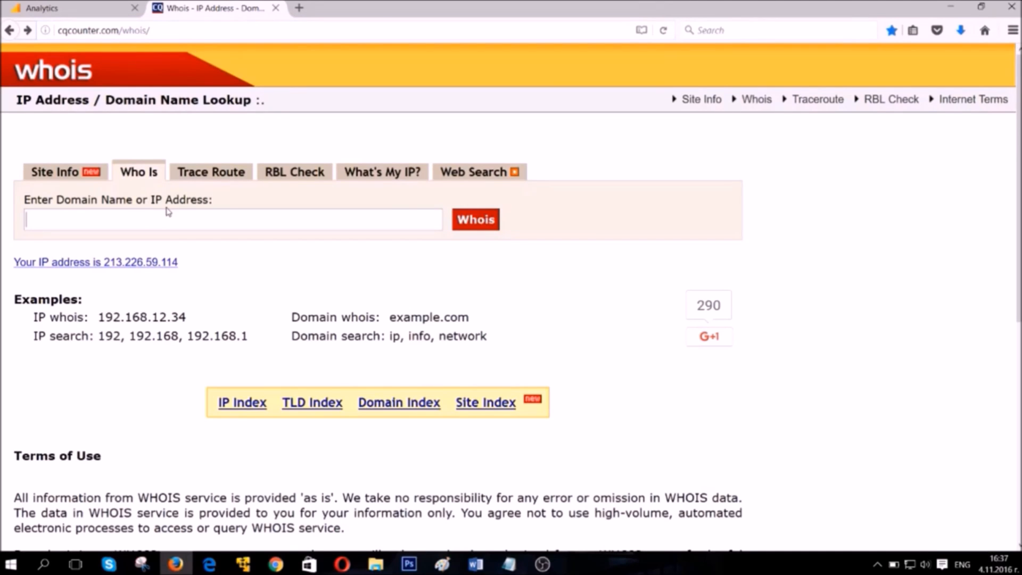
pyautogui.write('sharebut')
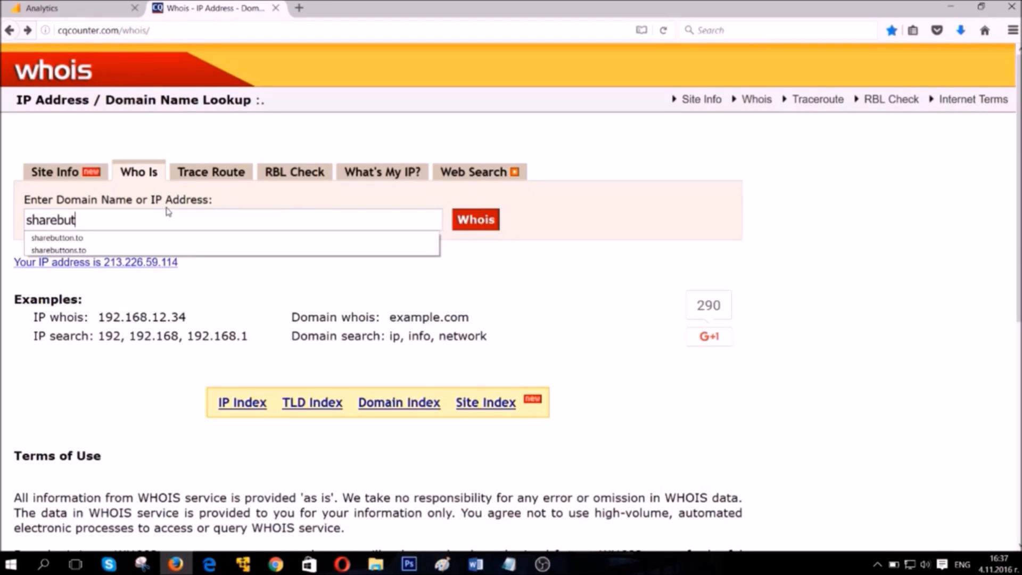
pyautogui.write('ton.to')
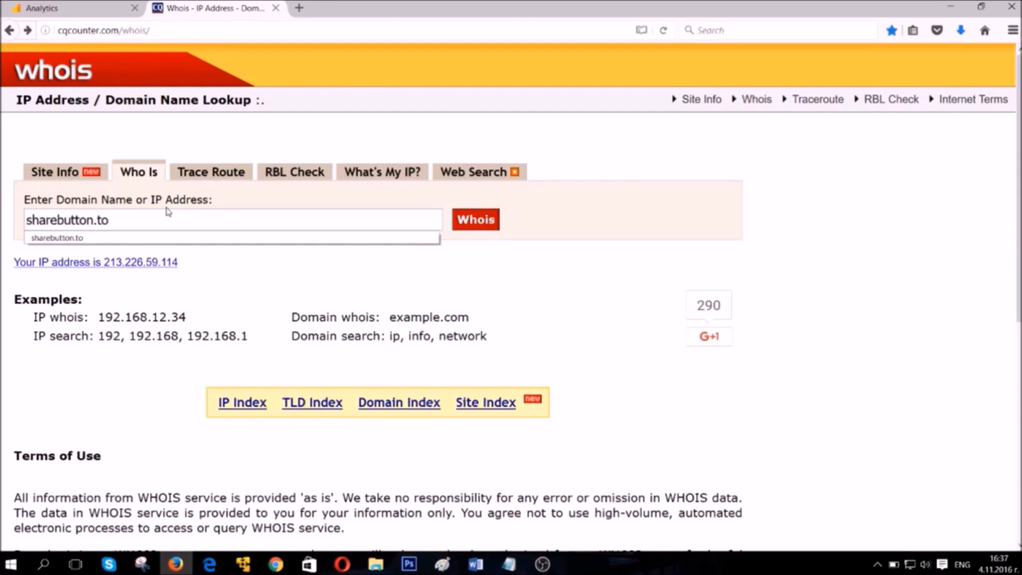
pyautogui.click(467, 223)
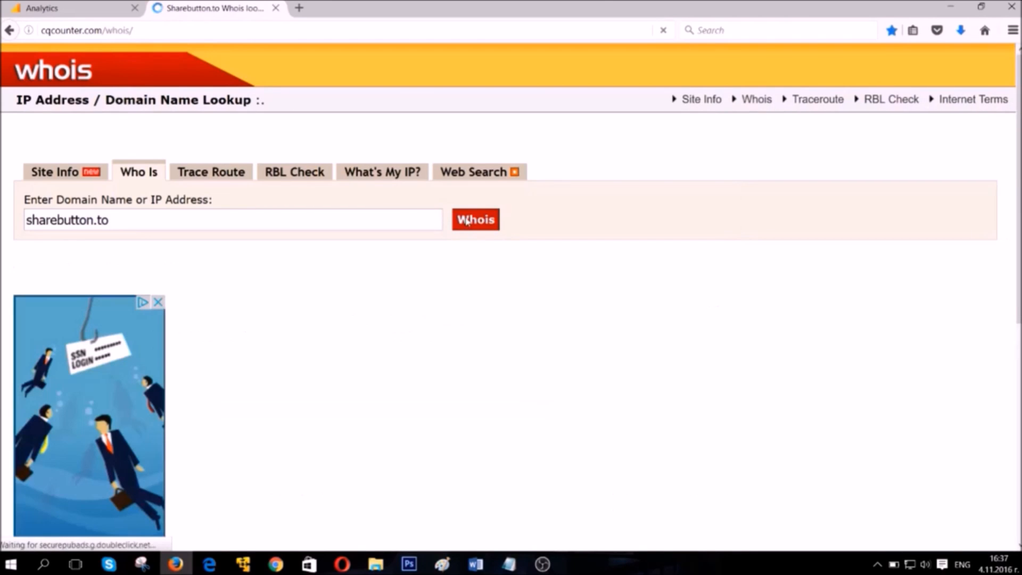
pyautogui.scroll(-5, 446, 258)
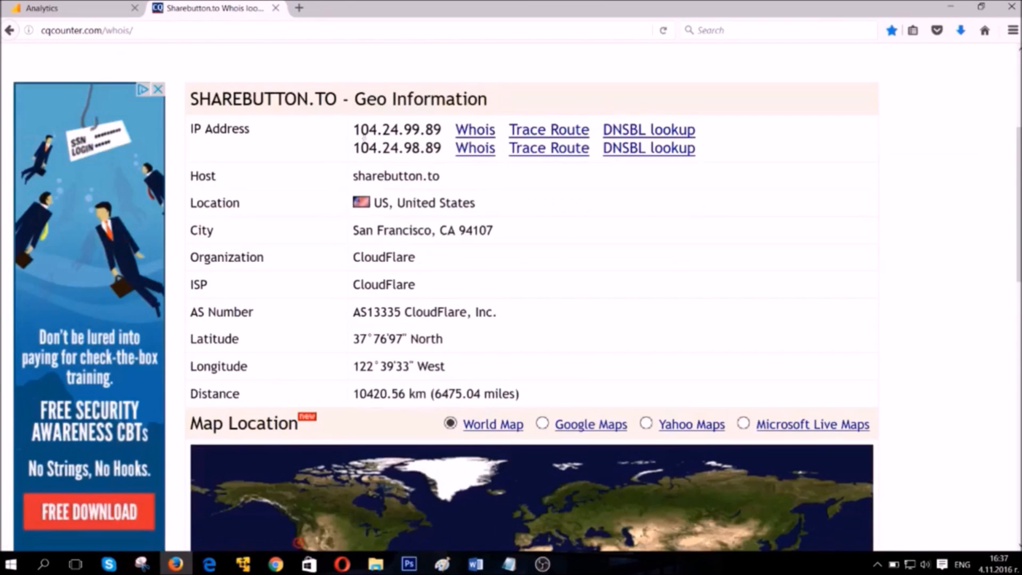
# Open the trace route for 104.24.99.89 in a separate browser tab, review its hops and map, and close it.
pyautogui.moveTo(353, 130); pyautogui.dragTo(441, 130)
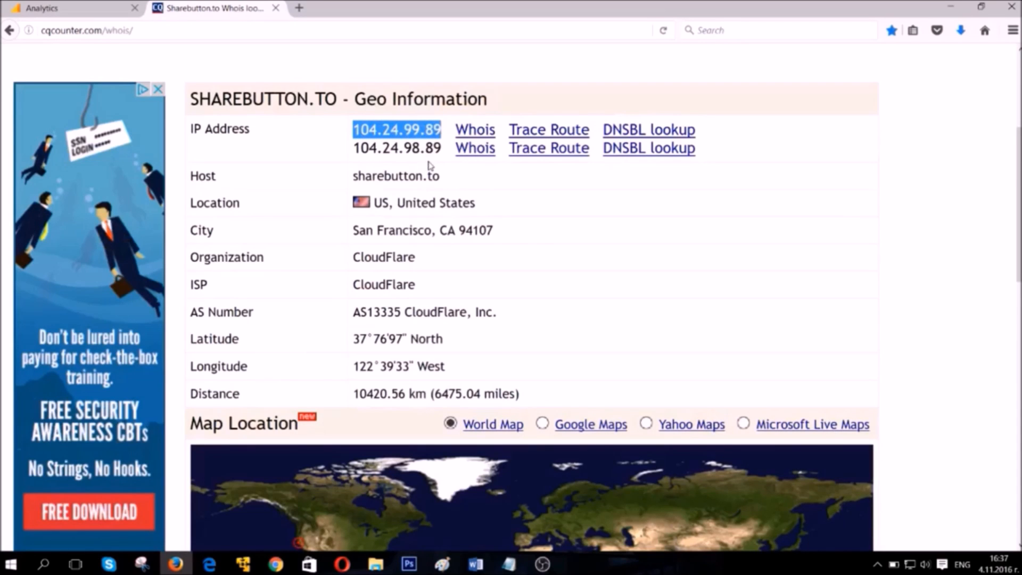
pyautogui.rightClick(549, 133)
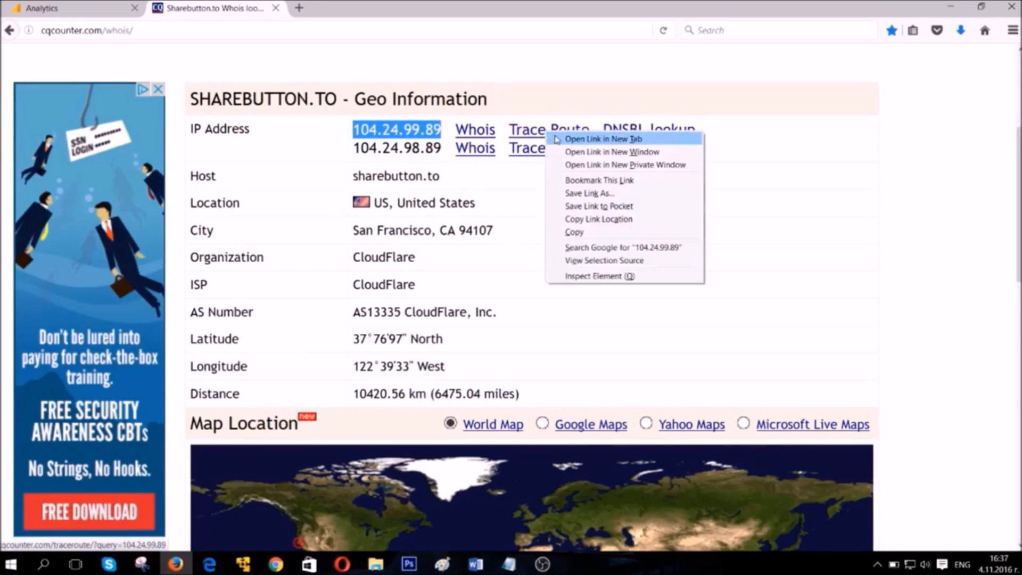
pyautogui.click(556, 139)
pyautogui.click(325, 10)
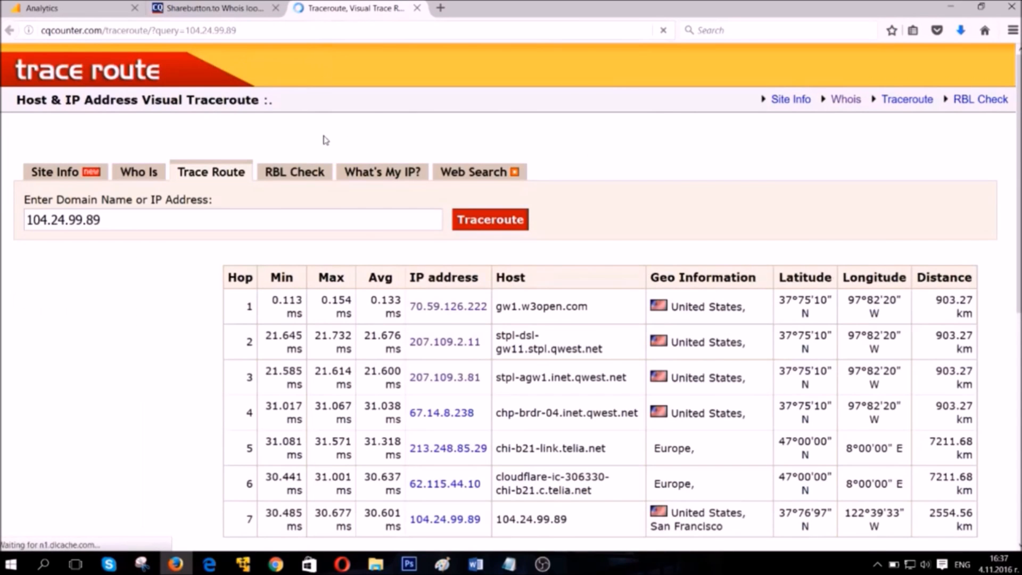
pyautogui.scroll(-4, 419, 274)
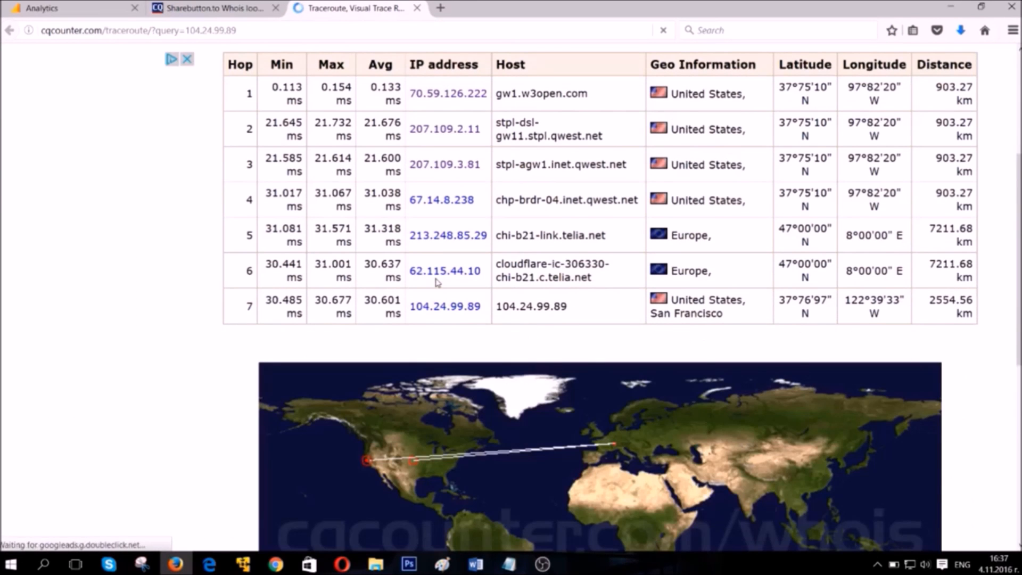
pyautogui.click(231, 7)
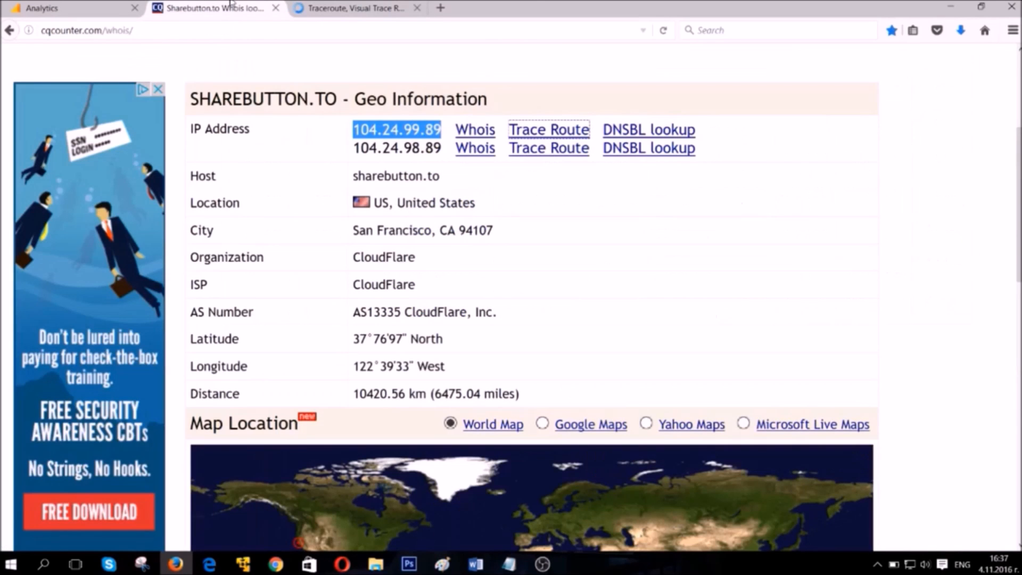
pyautogui.click(417, 8)
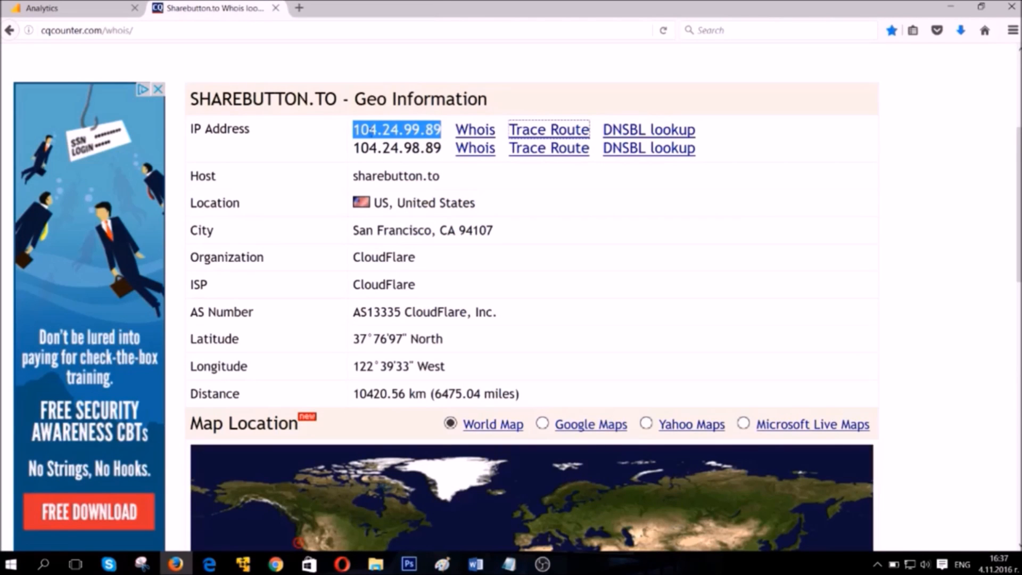
pyautogui.click(379, 139)
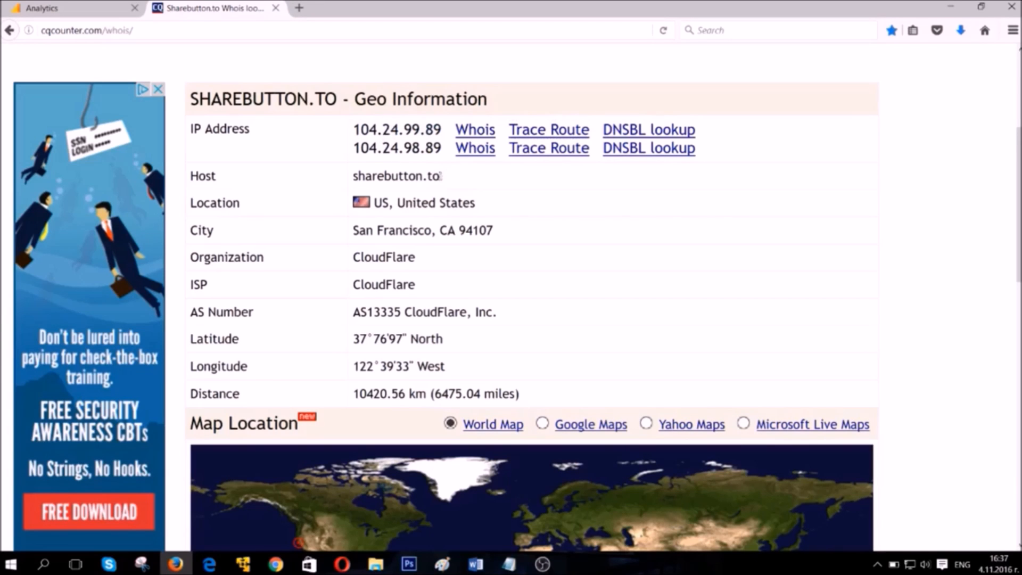
# Review the host name in the sharebutton.to geo information and the Related Domains section of its whois results.
pyautogui.moveTo(441, 176); pyautogui.dragTo(353, 179)
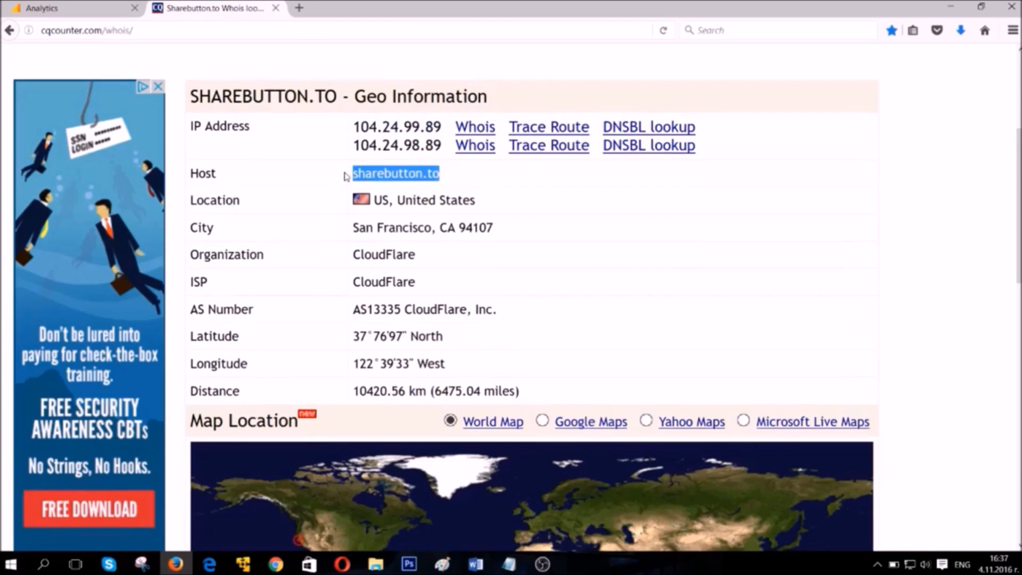
pyautogui.scroll(-10, 346, 178)
pyautogui.scroll(-2, 346, 178)
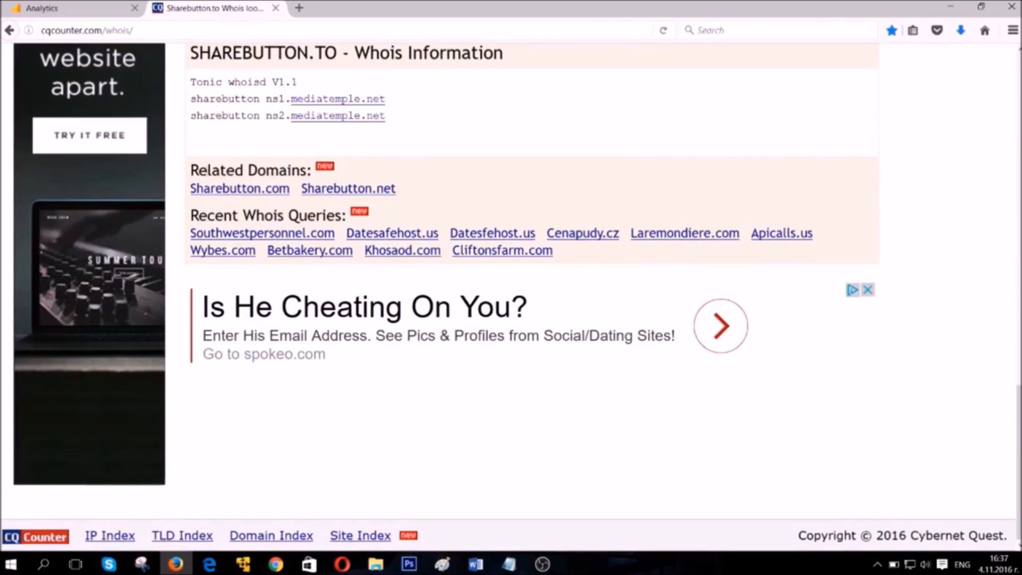
pyautogui.moveTo(192, 167); pyautogui.dragTo(414, 200)
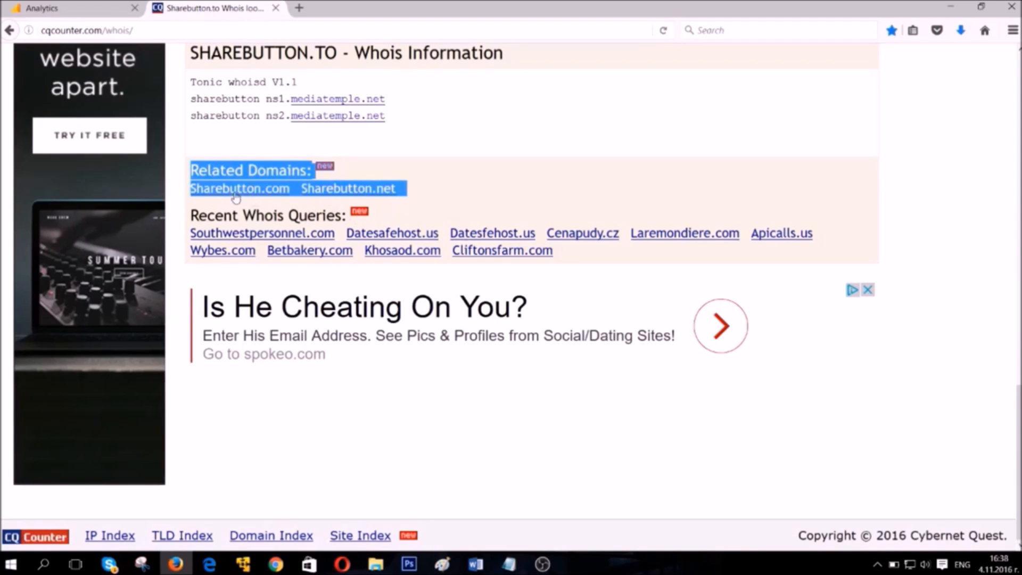
pyautogui.click(404, 152)
# Open the whois record of the related domain Sharebutton.net in a separate browser tab and review its domain information.
pyautogui.rightClick(372, 195)
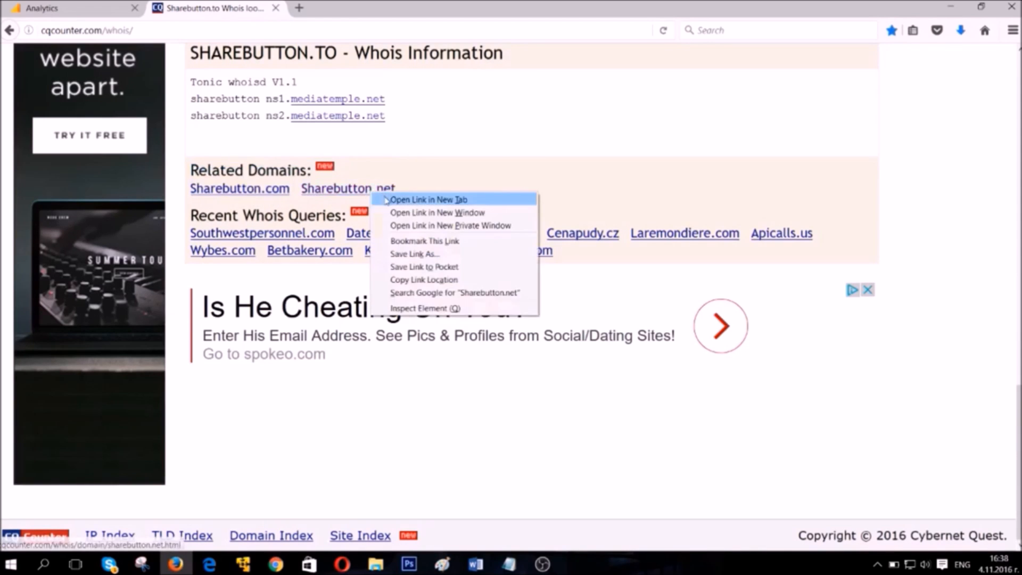
pyautogui.click(397, 199)
pyautogui.click(318, 9)
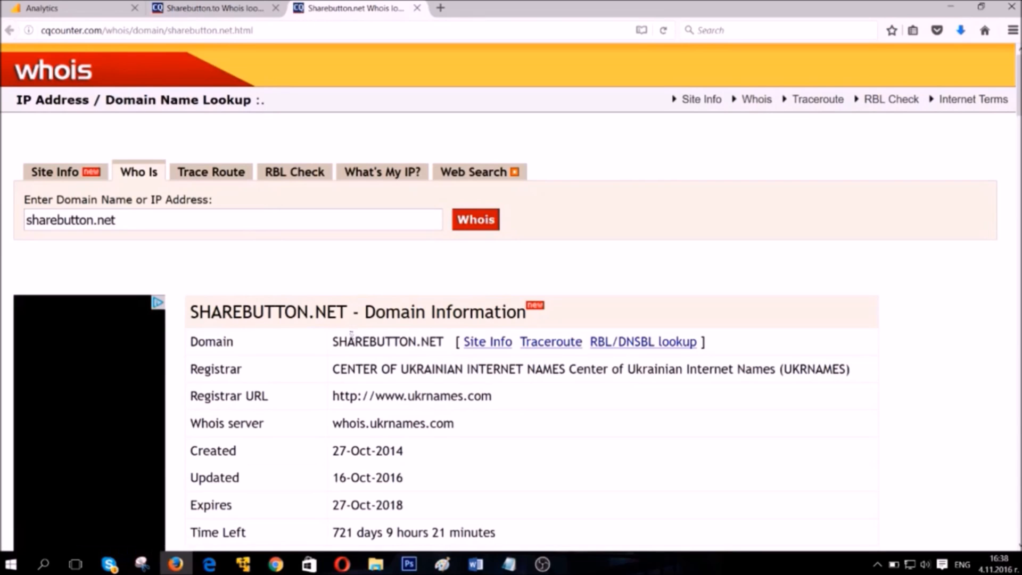
pyautogui.scroll(-2, 168, 286)
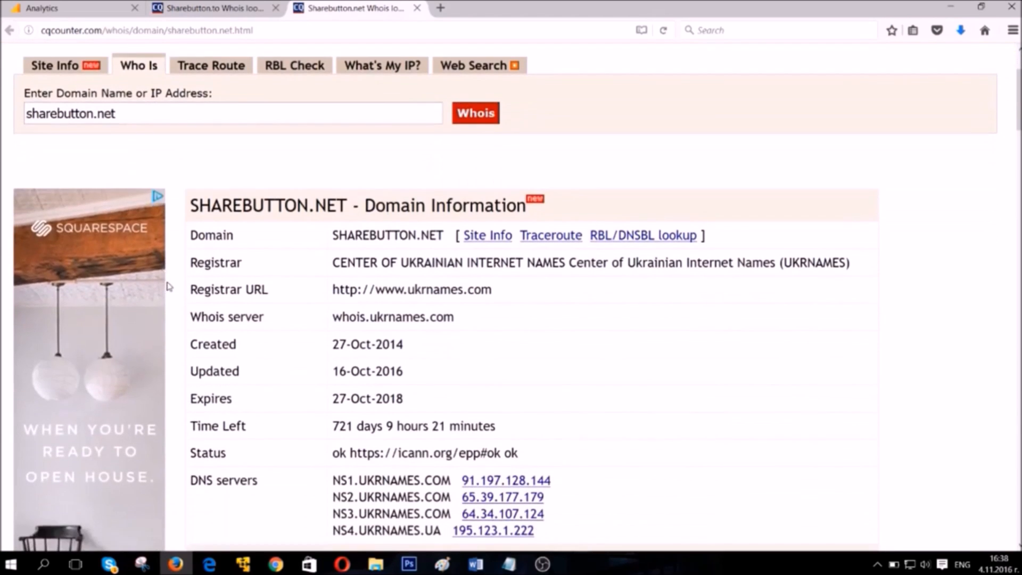
# Copy the domain sharebutton.net, open its website in a separate browser tab, examine the vertical share script, and close the tab.
pyautogui.moveTo(120, 114); pyautogui.dragTo(11, 114)
pyautogui.hotkey('ctrl', 'c')
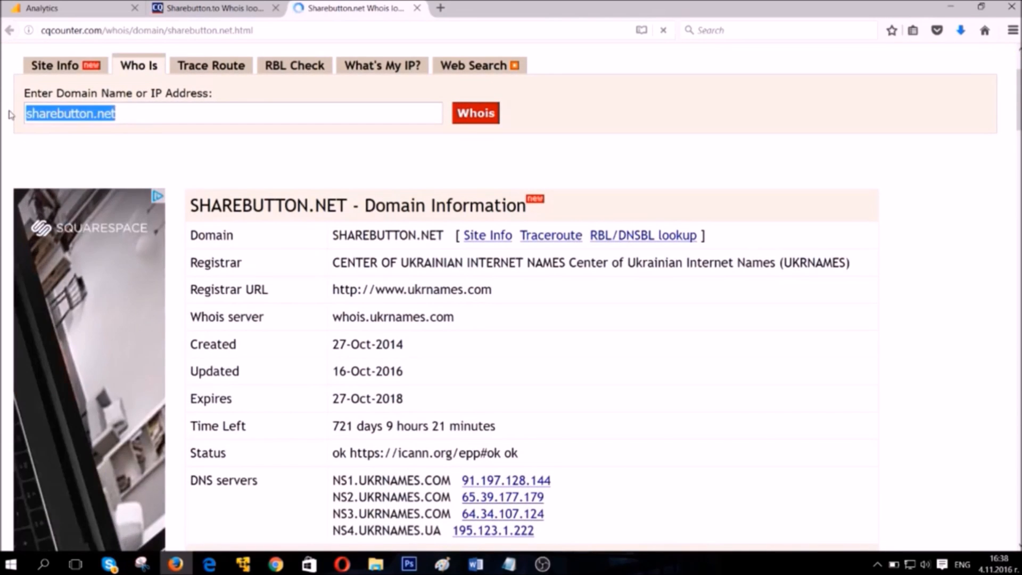
pyautogui.hotkey('ctrl', 't')
pyautogui.hotkey('ctrl', 'v')
pyautogui.press('Return')
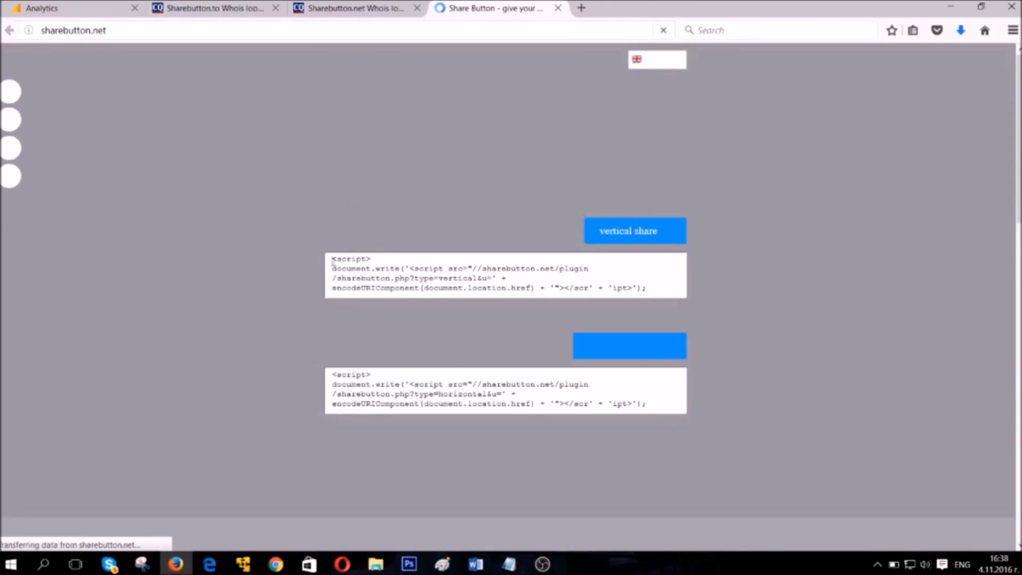
pyautogui.moveTo(332, 260); pyautogui.dragTo(646, 290)
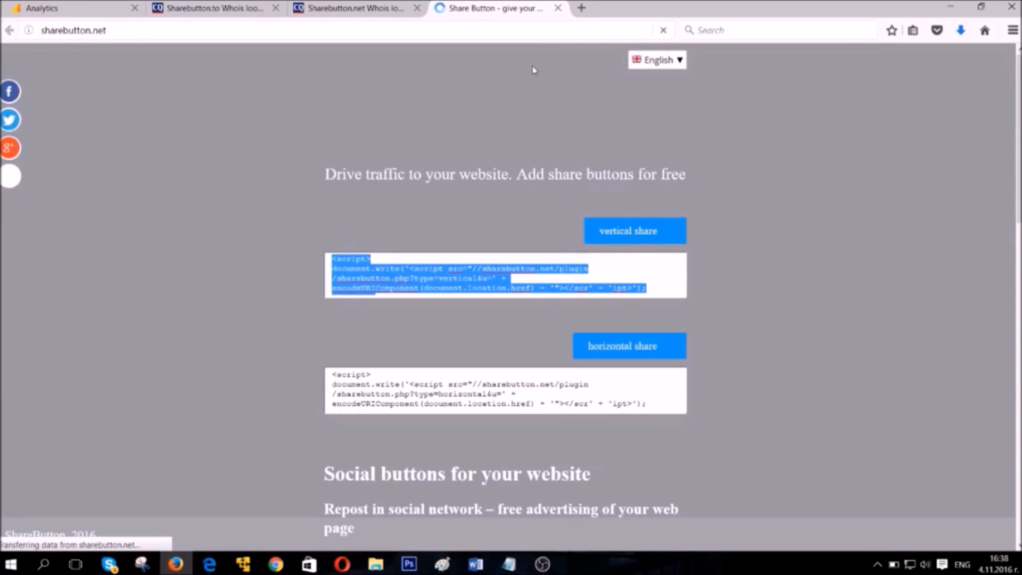
pyautogui.click(556, 9)
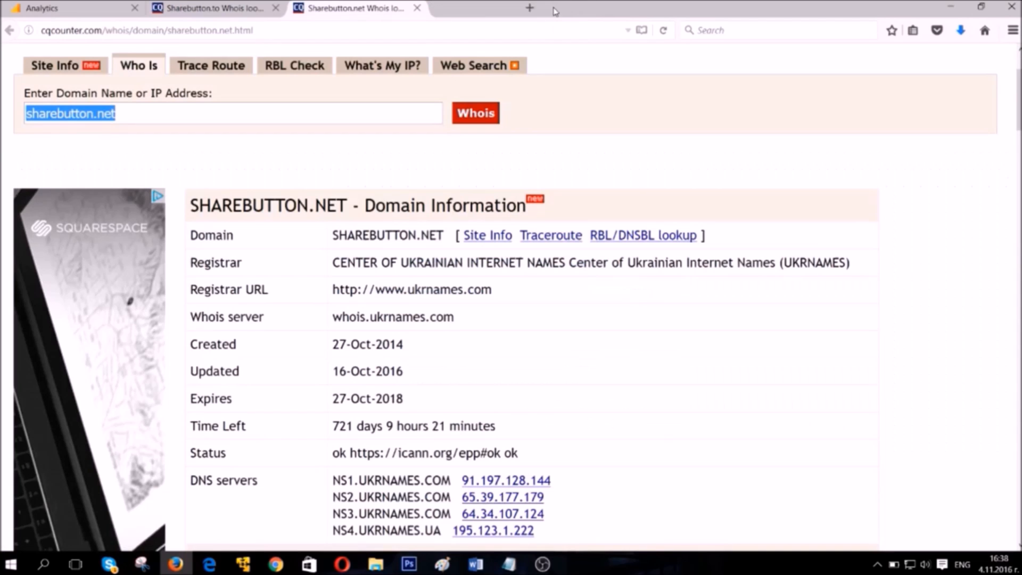
# Switch back to Google Analytics and add a new view filter named Sharebutton(NET).
pyautogui.click(213, 8)
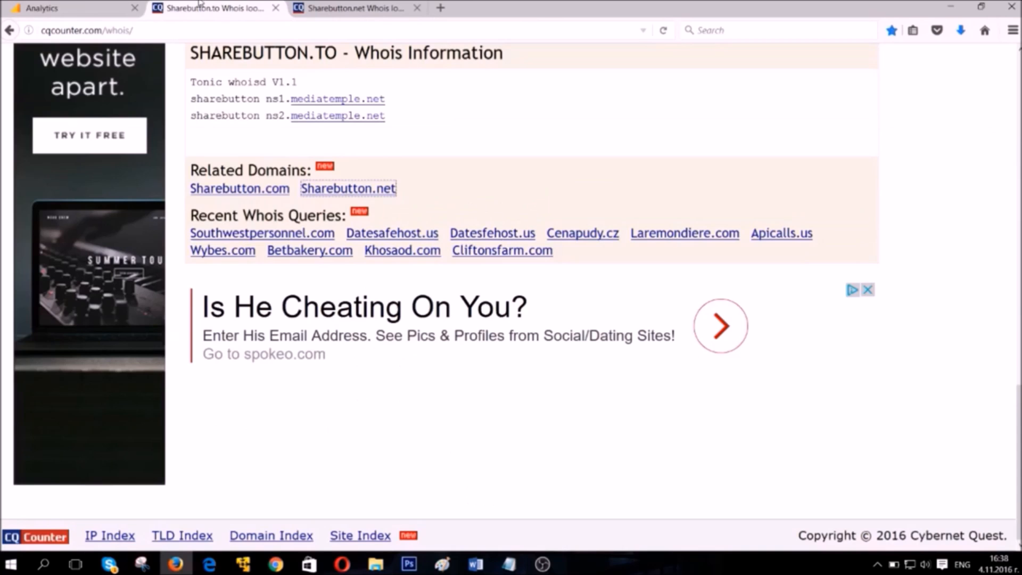
pyautogui.click(80, 8)
pyautogui.click(398, 255)
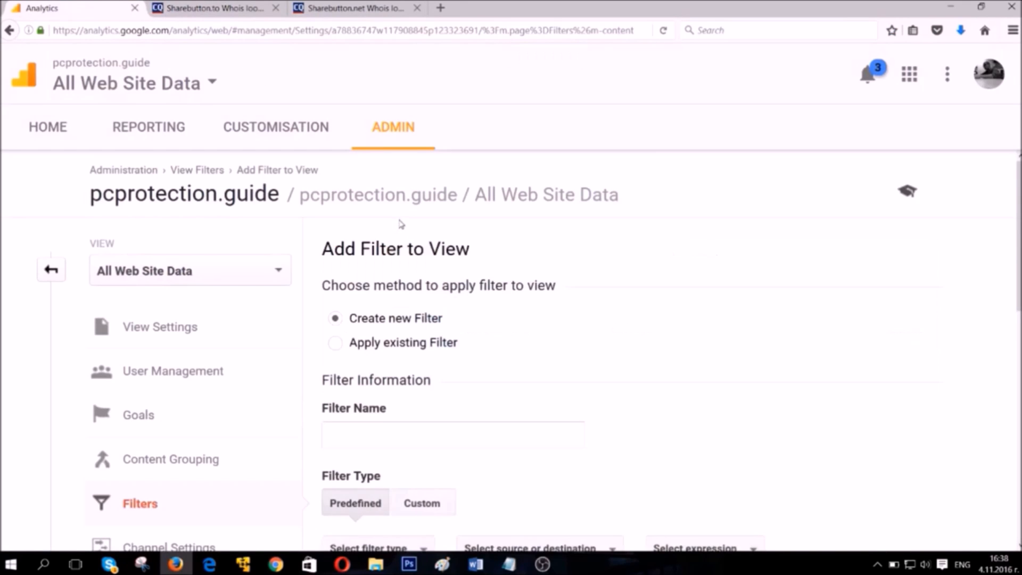
pyautogui.click(358, 435)
pyautogui.write('sh')
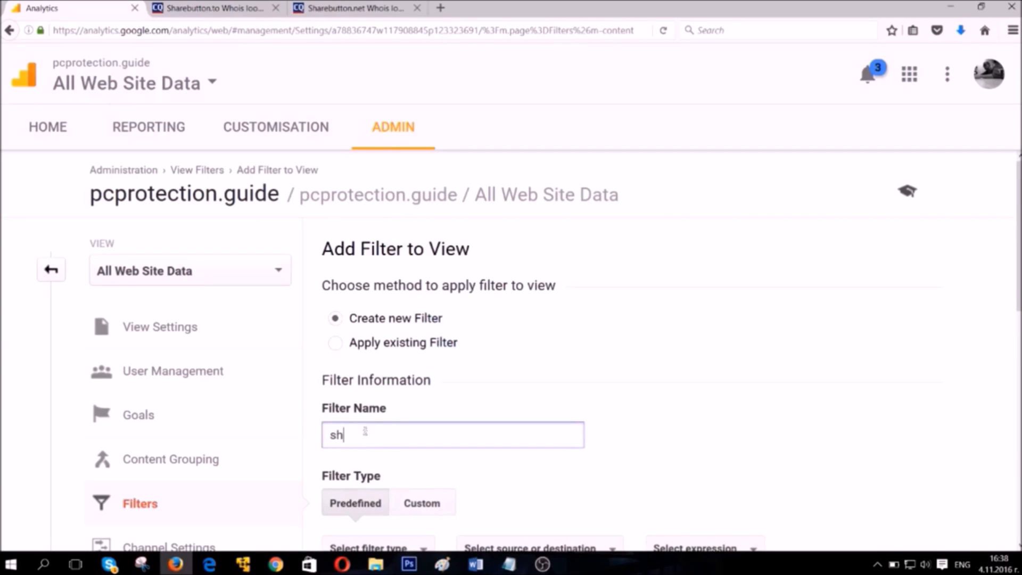
pyautogui.write('arebutton(N')
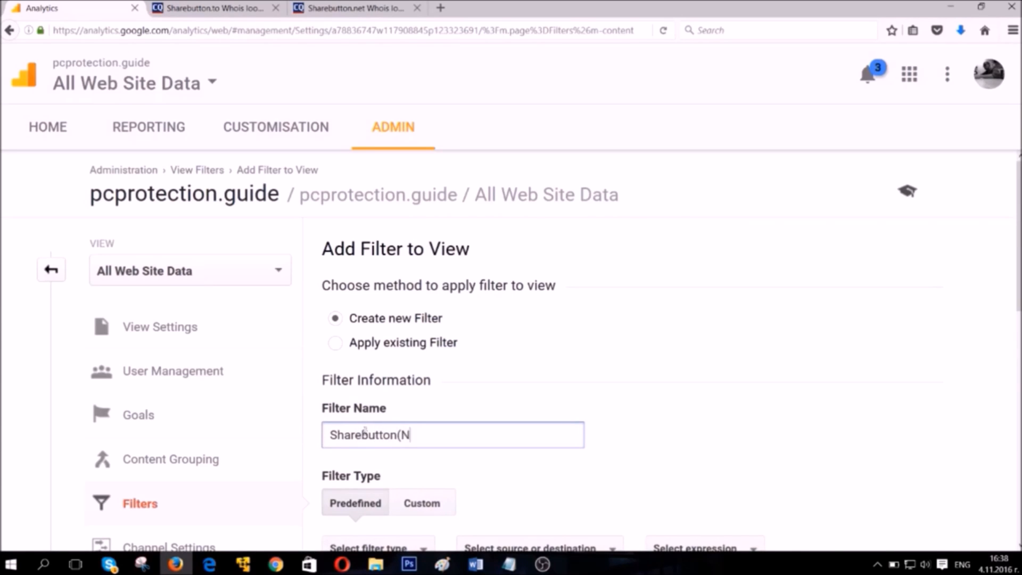
pyautogui.write('ET)')
# Set the predefined filter to exclude traffic from the ISP domain.
pyautogui.scroll(-3, 387, 415)
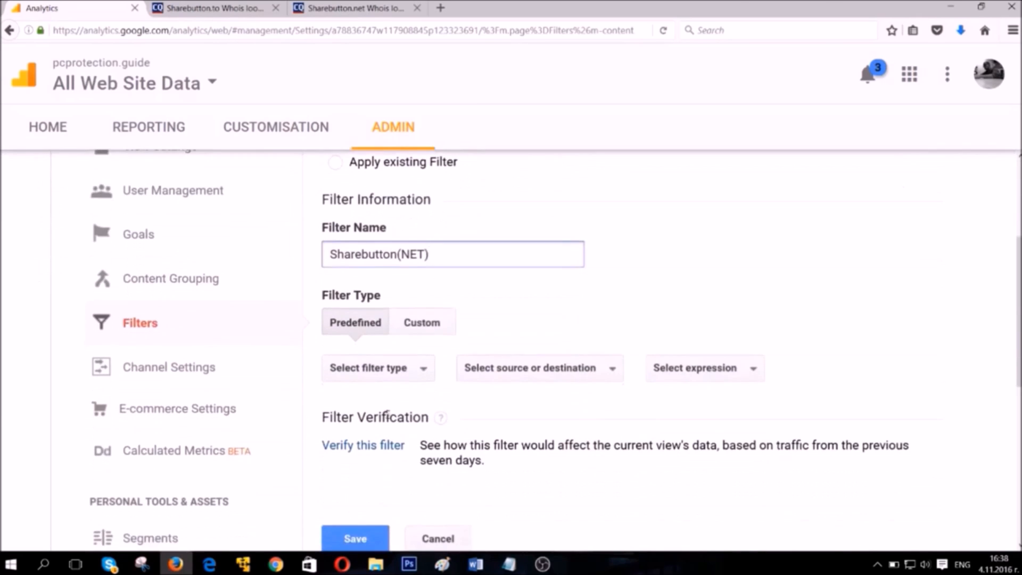
pyautogui.scroll(-1, 387, 414)
pyautogui.click(373, 323)
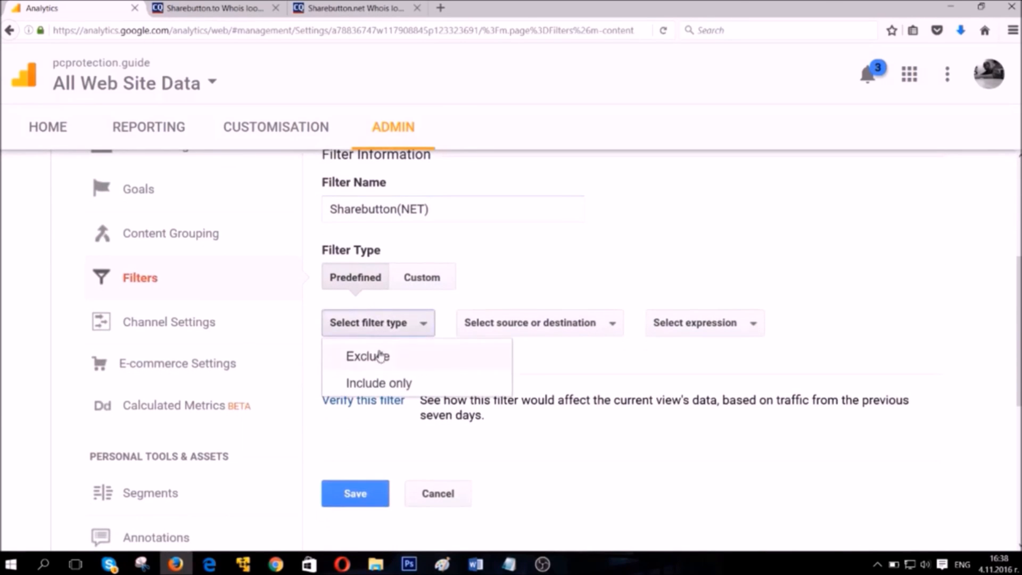
pyautogui.click(380, 356)
pyautogui.click(499, 325)
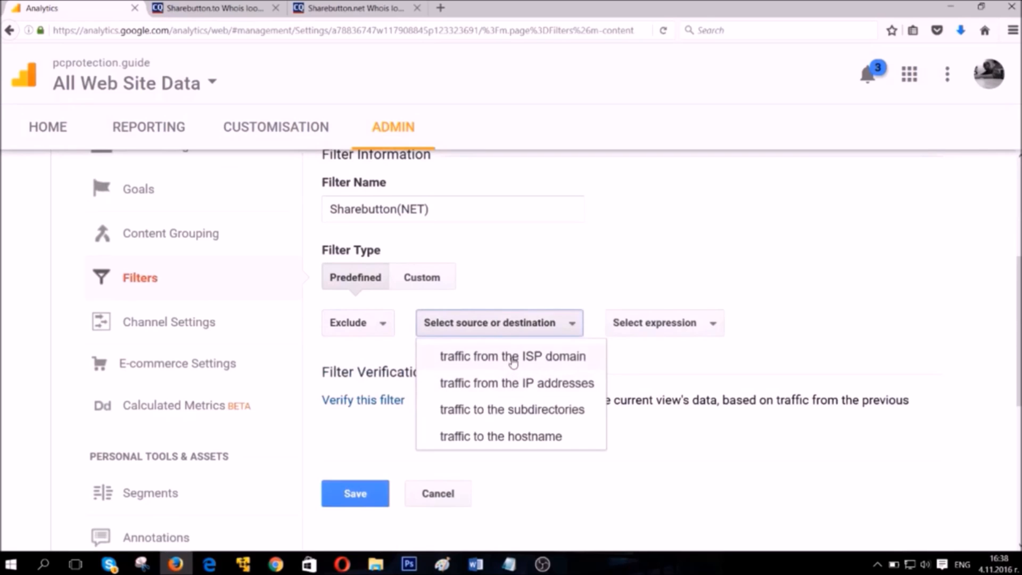
pyautogui.click(512, 356)
# Enter sharebutton.com in lowercase as the filter's ISP domain.
pyautogui.click(476, 389)
pyautogui.write('Shareb')
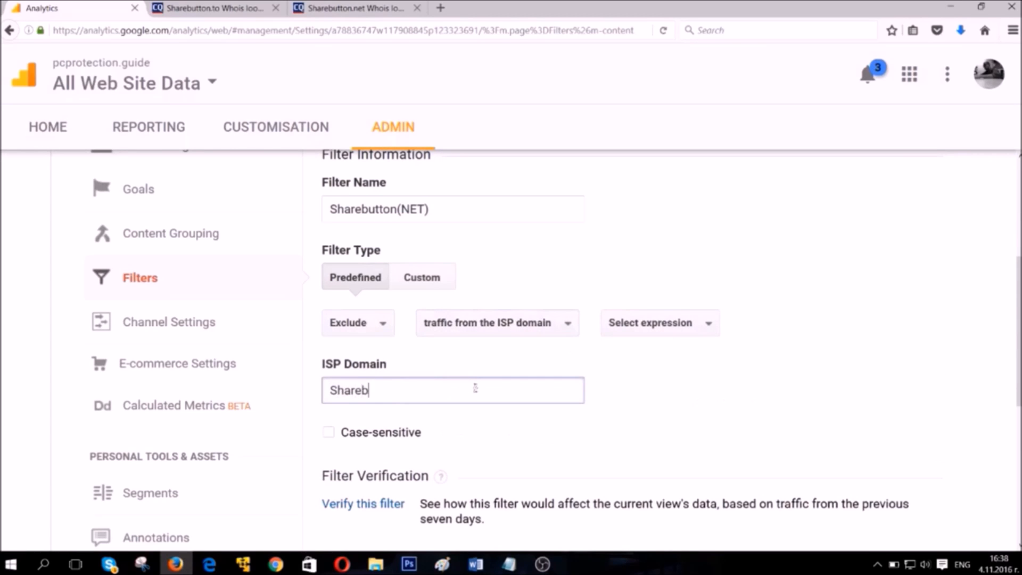
pyautogui.write('utton.com')
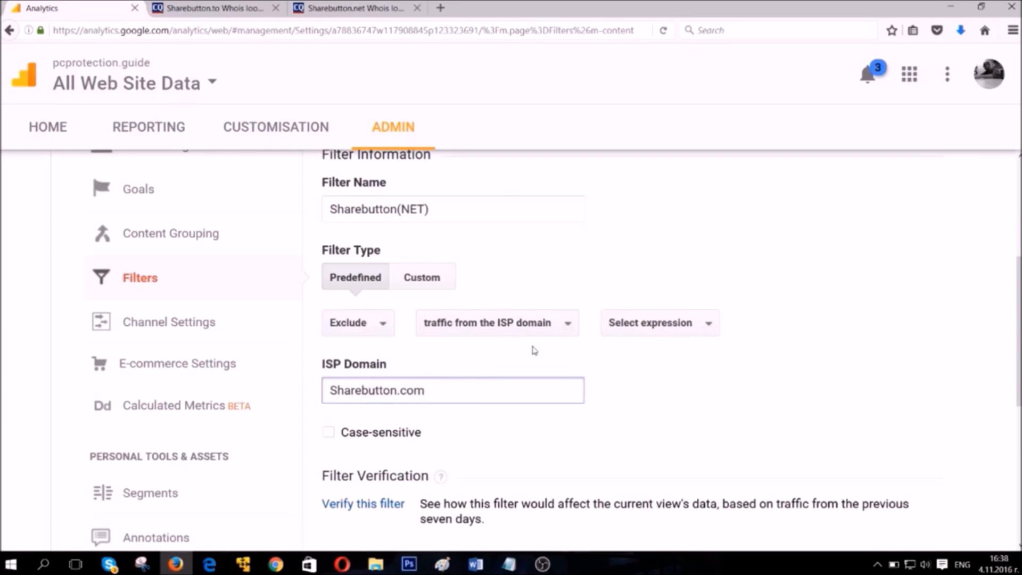
pyautogui.click(337, 390)
pyautogui.press('BackSpace')
pyautogui.write('s')
# Set the filter's expression to "that begin with", save the filter, and review the view's filter list.
pyautogui.click(634, 322)
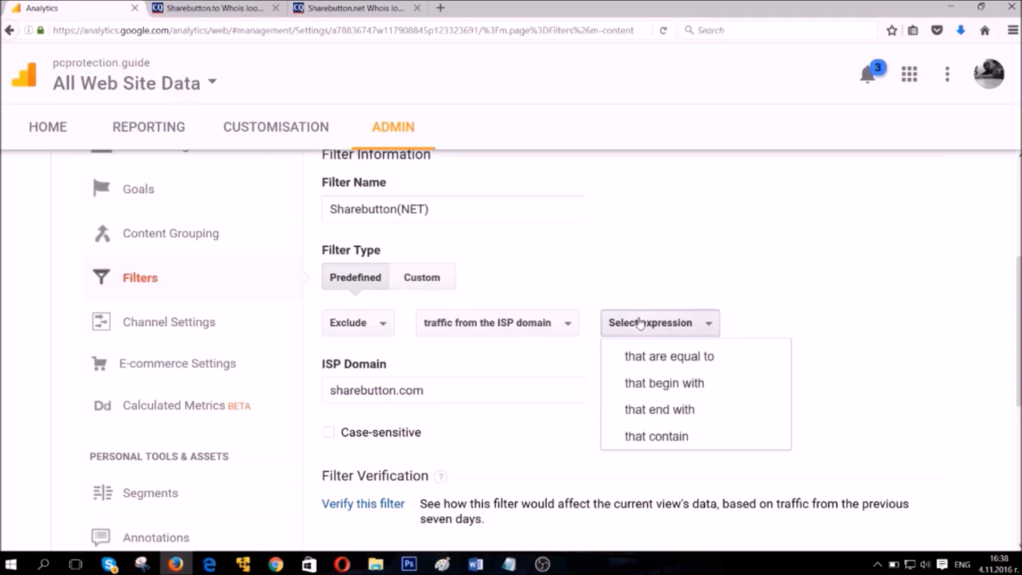
pyautogui.click(643, 383)
pyautogui.scroll(-2, 390, 447)
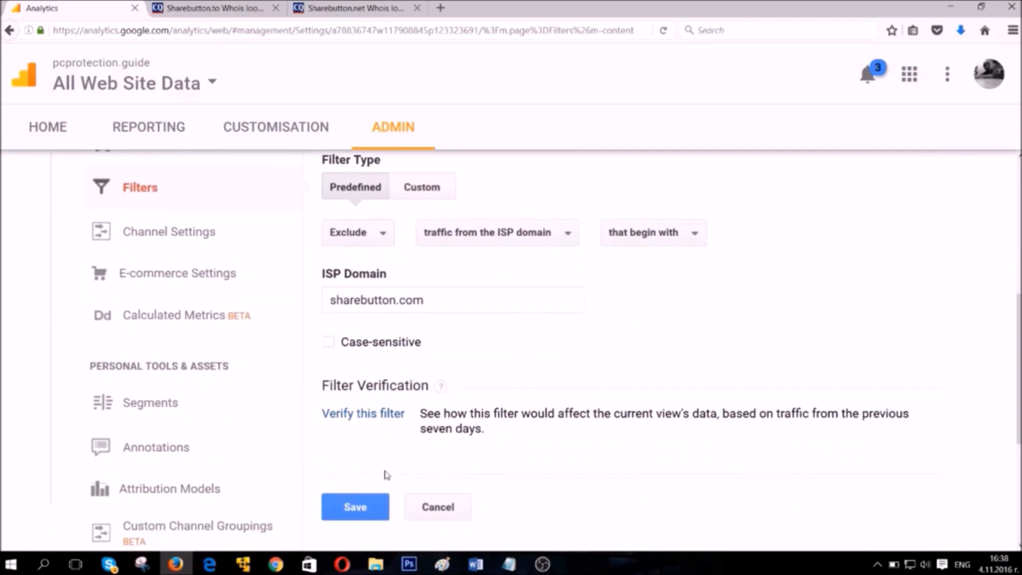
pyautogui.click(358, 509)
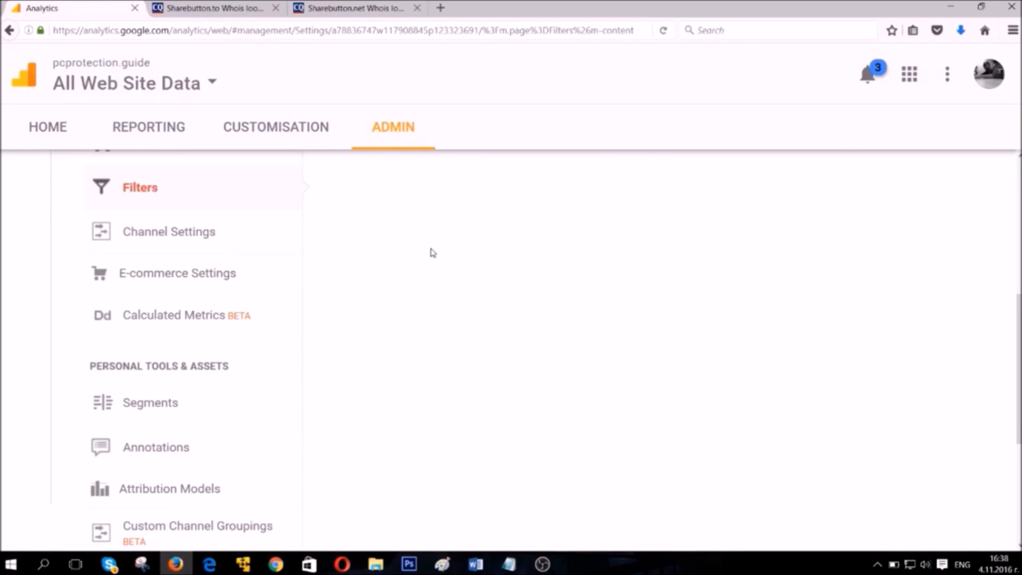
pyautogui.scroll(4, 433, 252)
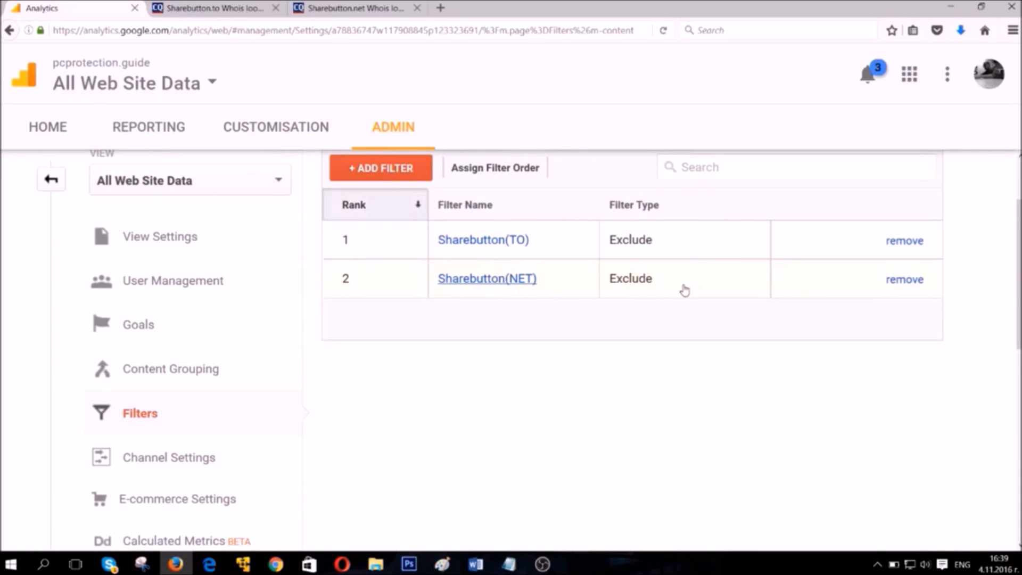
pyautogui.scroll(1, 684, 290)
pyautogui.scroll(2, 684, 290)
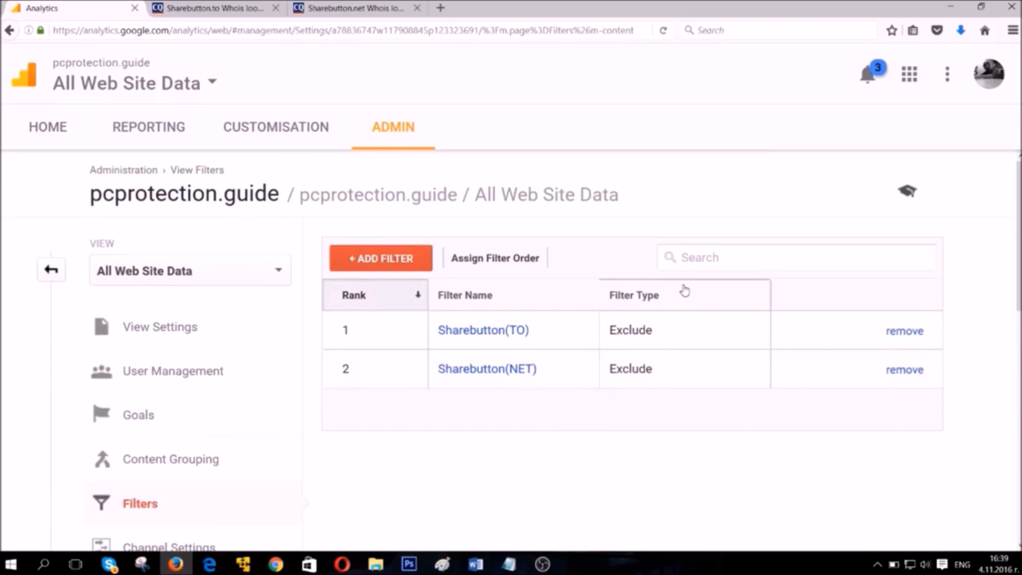